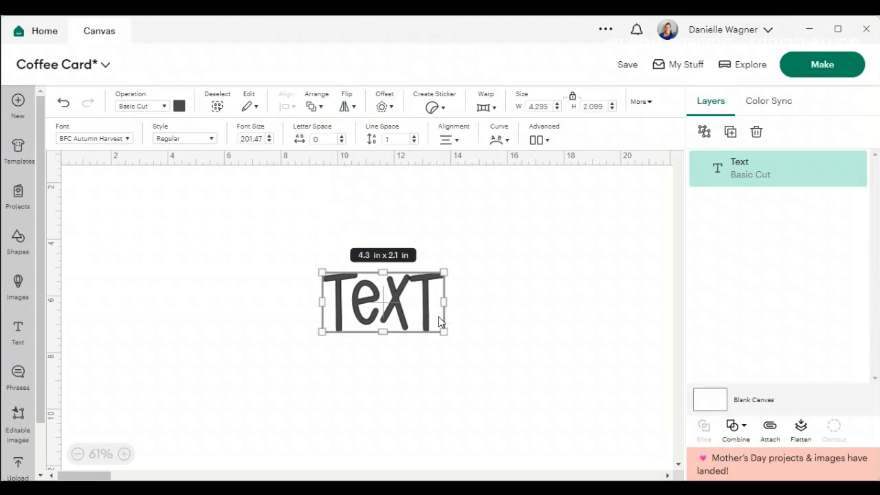
# Replace the placeholder text with "I Love you" on the first line and "A Latte" on the second
pyautogui.doubleClick(438, 316)
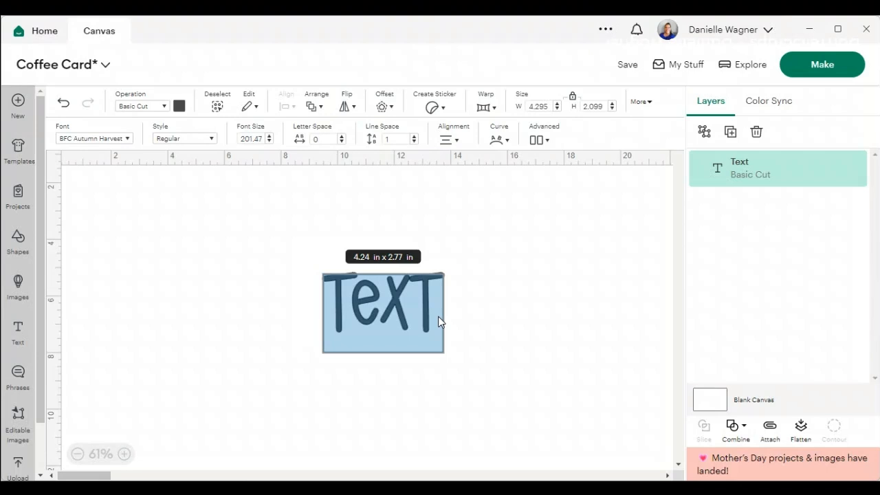
pyautogui.write('I')
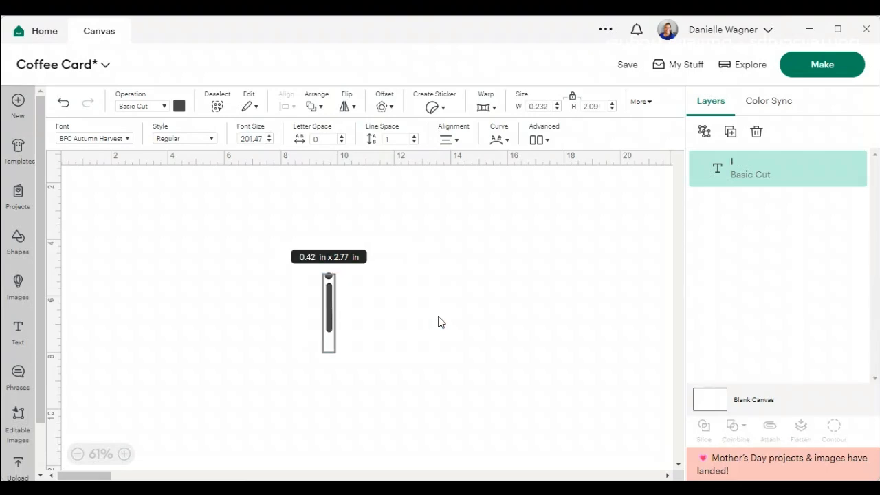
pyautogui.write(' Love')
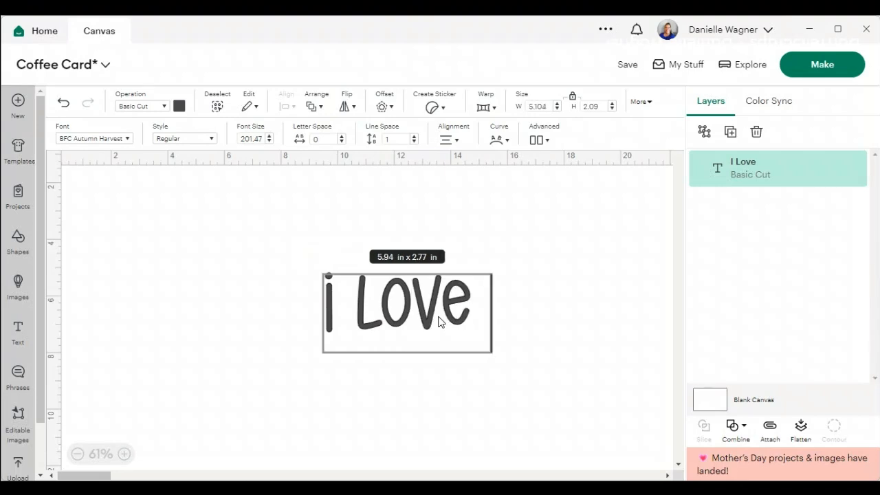
pyautogui.write(' you')
pyautogui.press('Return')
pyautogui.write('A ')
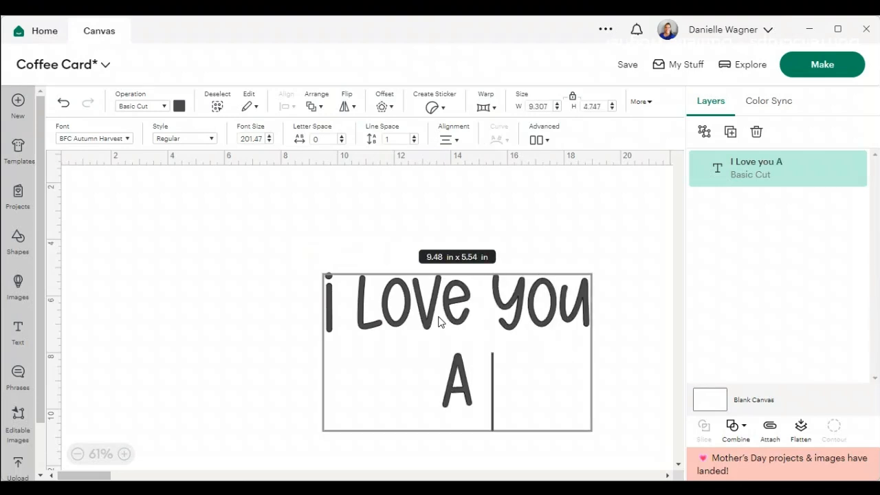
pyautogui.write('Latta')
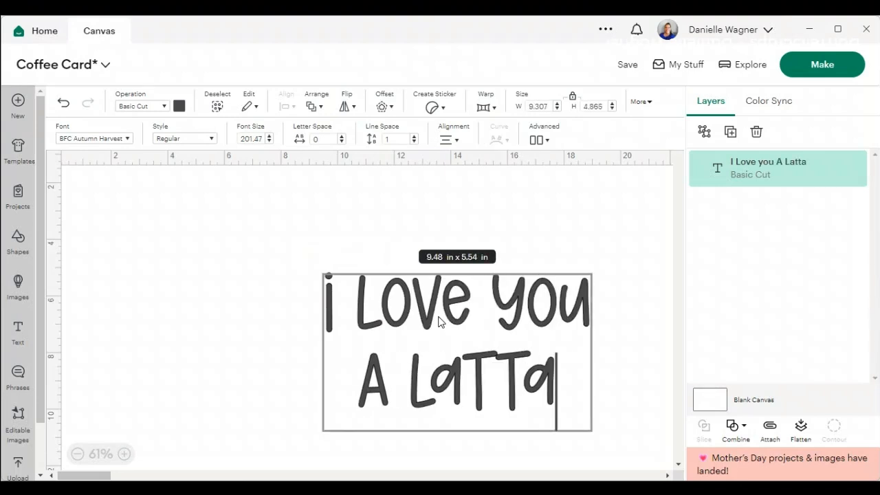
pyautogui.press('BackSpace')
pyautogui.write('e')
# Replace the capital "I" at the start of the phrase with a lowercase "i"
pyautogui.click(335, 301)
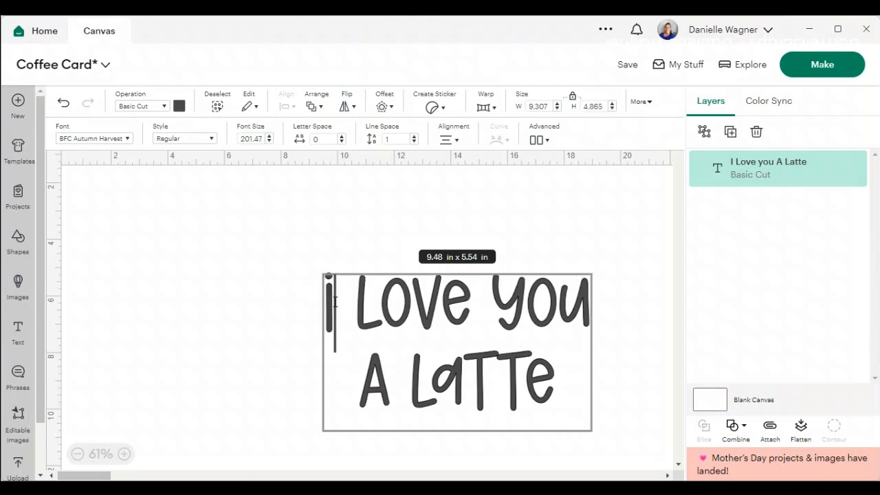
pyautogui.press('BackSpace')
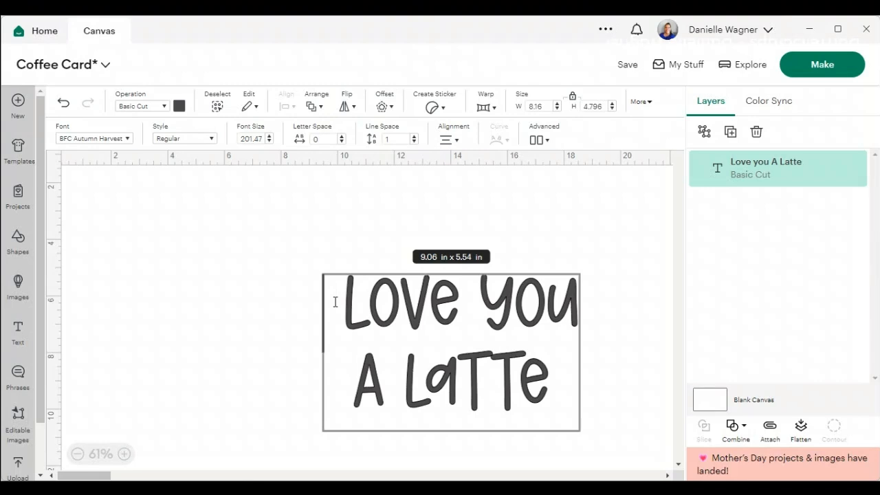
pyautogui.write('i')
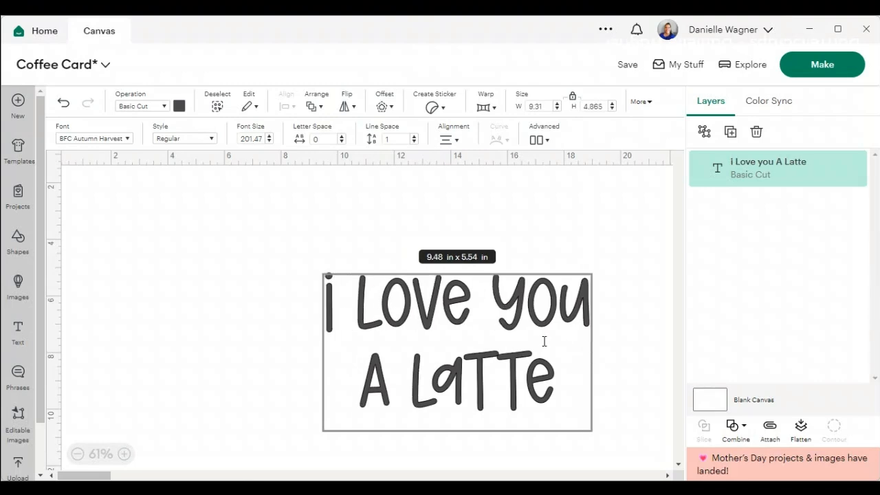
# Tighten the letter spacing of the whole two-line phrase to -0.9
pyautogui.click(559, 398)
pyautogui.moveTo(559, 398); pyautogui.dragTo(311, 314)
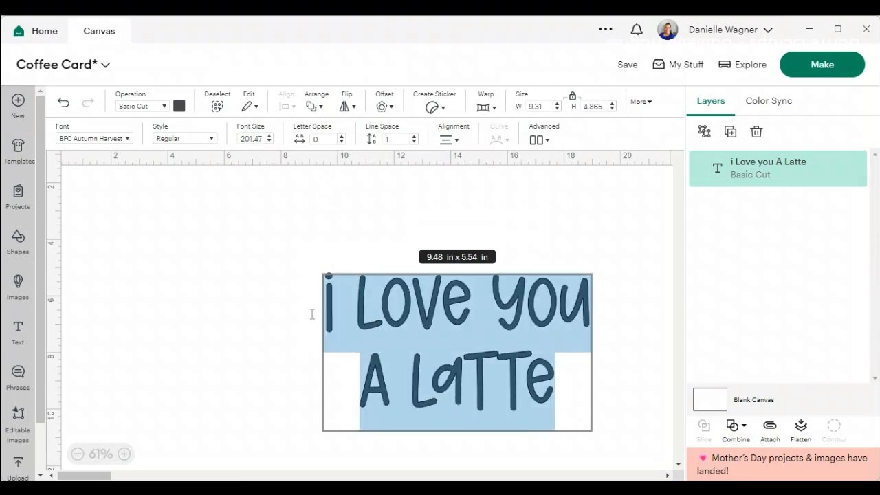
pyautogui.click(342, 143)
pyautogui.click(342, 142)
pyautogui.click(341, 143)
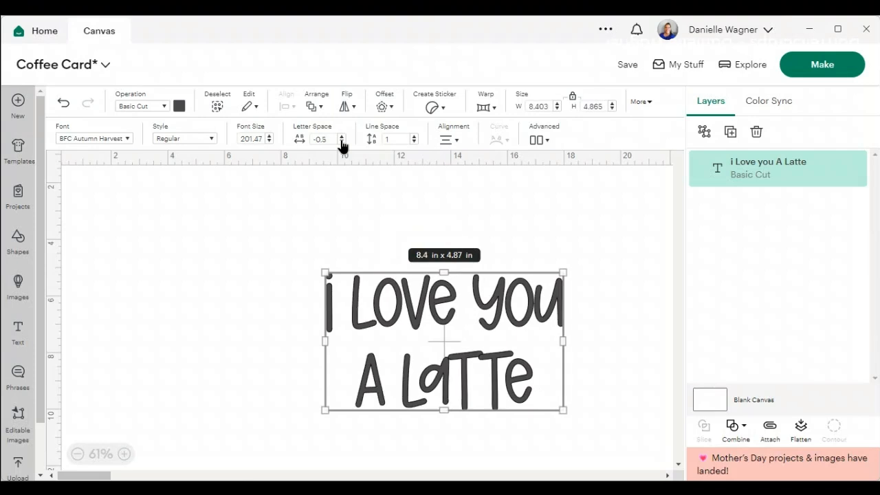
pyautogui.click(342, 142)
pyautogui.click(341, 142)
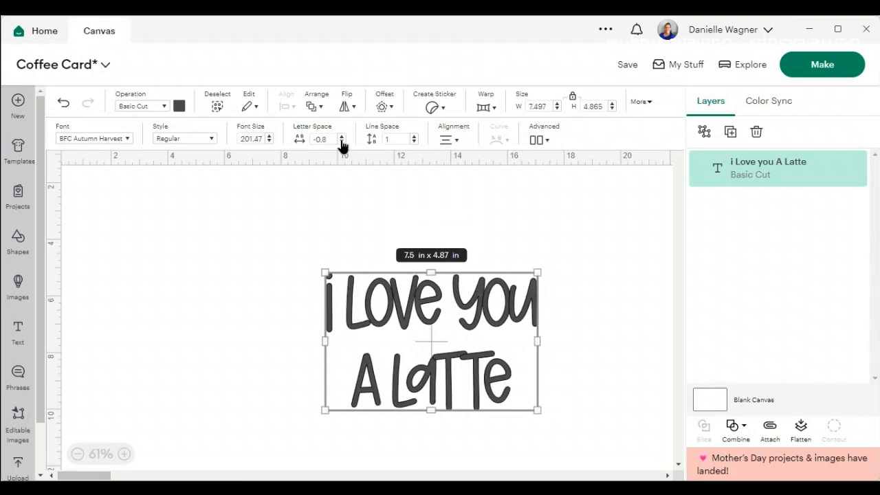
pyautogui.click(341, 142)
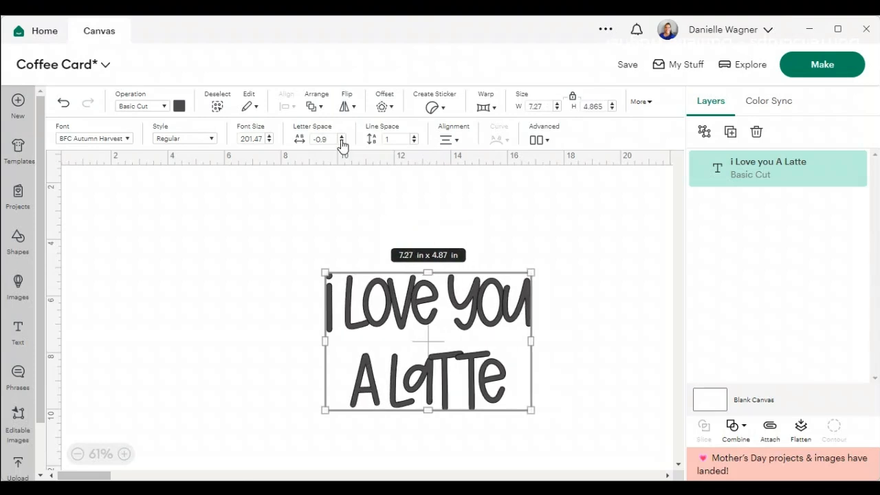
# Reduce the line spacing of the phrase to -2 so the two lines sit close together
pyautogui.click(415, 143)
pyautogui.click(415, 143)
pyautogui.click(414, 142)
pyautogui.click(415, 142)
pyautogui.click(415, 142)
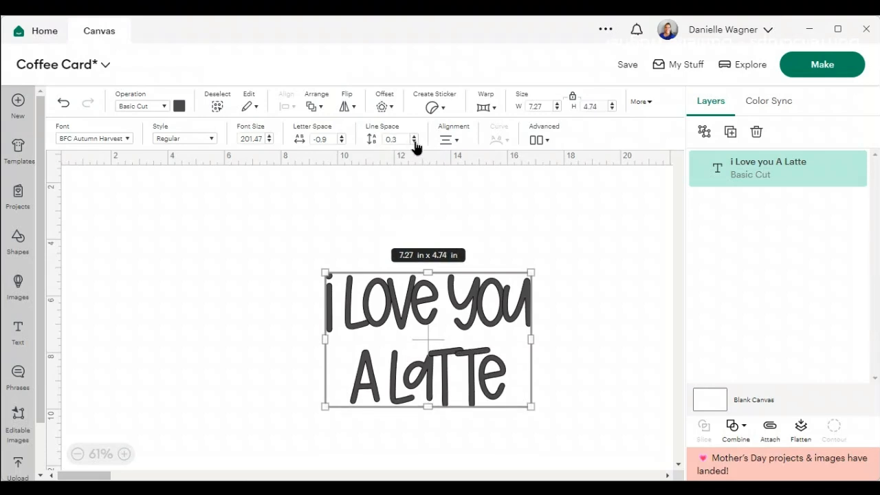
pyautogui.click(414, 142)
pyautogui.click(415, 142)
pyautogui.click(414, 142)
pyautogui.click(414, 142)
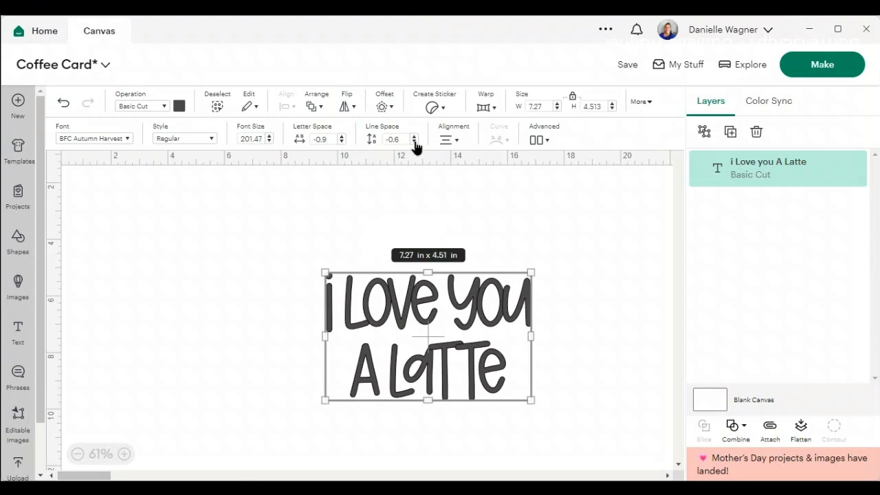
pyautogui.click(415, 143)
pyautogui.click(415, 142)
pyautogui.click(414, 143)
pyautogui.click(415, 142)
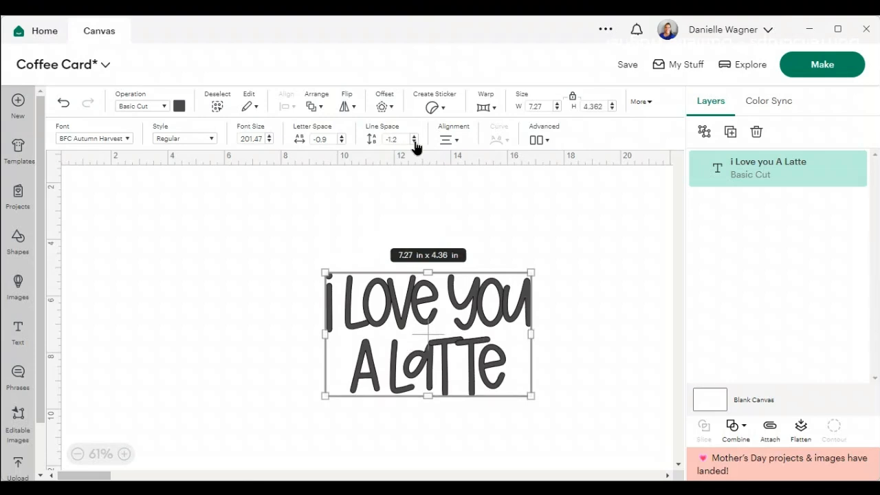
pyautogui.click(414, 143)
pyautogui.click(414, 142)
pyautogui.click(415, 142)
pyautogui.click(415, 143)
pyautogui.click(414, 142)
pyautogui.click(414, 142)
pyautogui.click(415, 142)
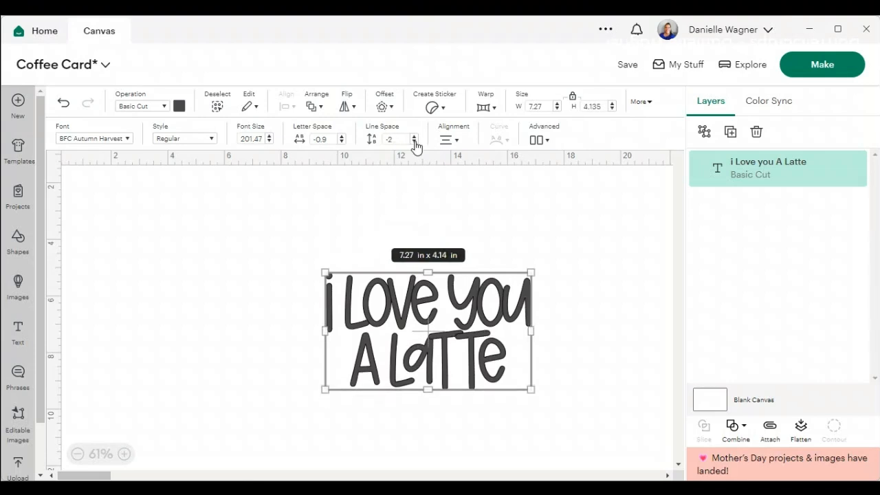
pyautogui.click(415, 143)
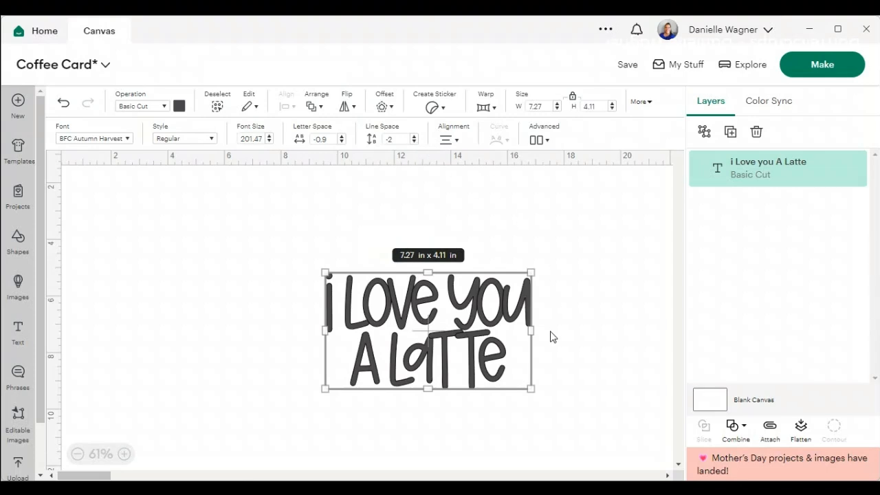
# Create a 0.014 in offset around the phrase with rounded corners and welded offsets
pyautogui.click(383, 110)
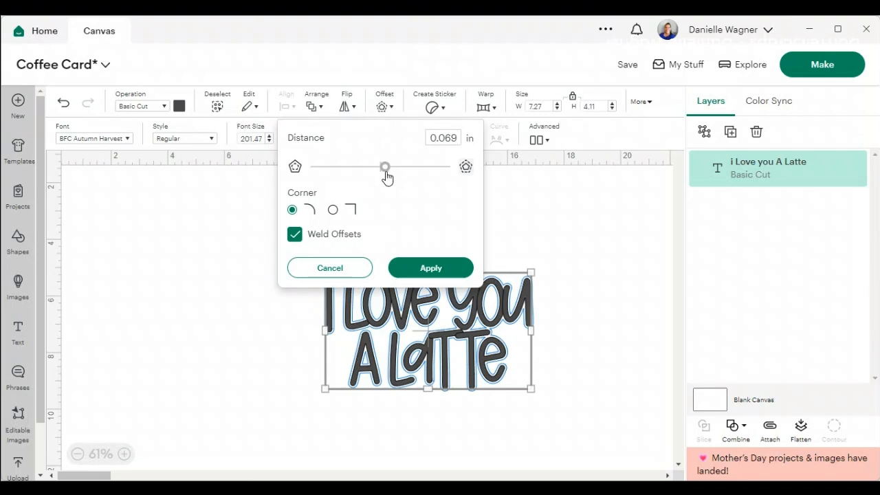
pyautogui.click(458, 137)
pyautogui.press('BackSpace')
pyautogui.press('BackSpace')
pyautogui.write('14')
pyautogui.click(442, 177)
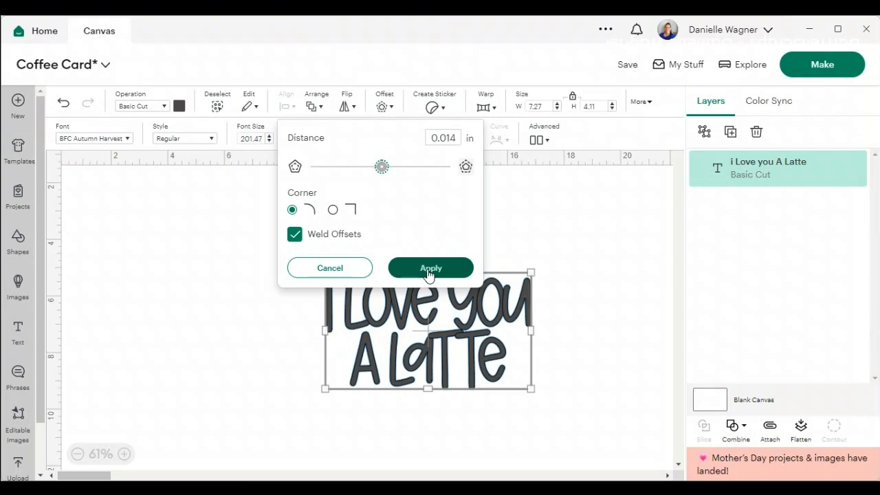
pyautogui.click(429, 271)
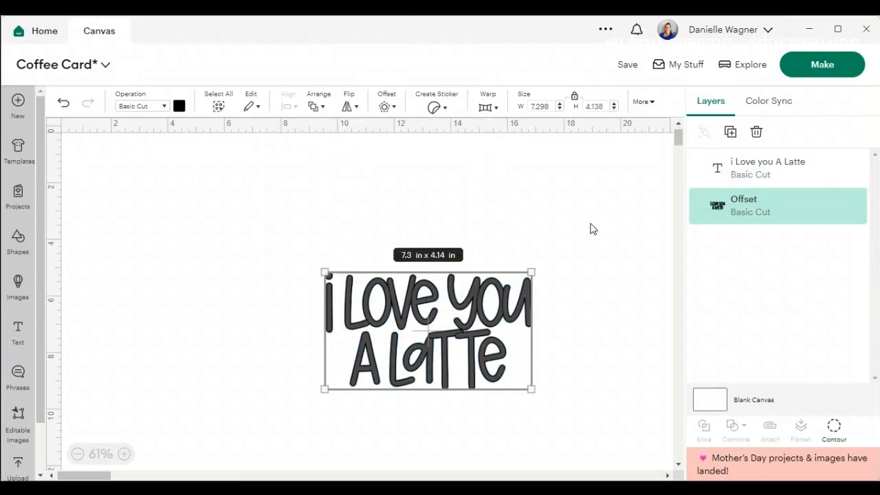
# Select both the text and its offset layer and slice them
pyautogui.click(552, 393)
pyautogui.moveTo(552, 392); pyautogui.dragTo(298, 264)
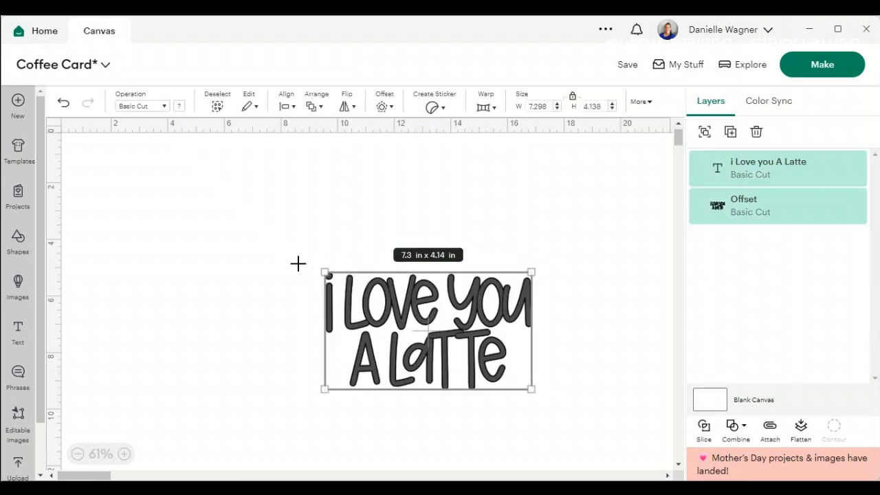
pyautogui.click(704, 429)
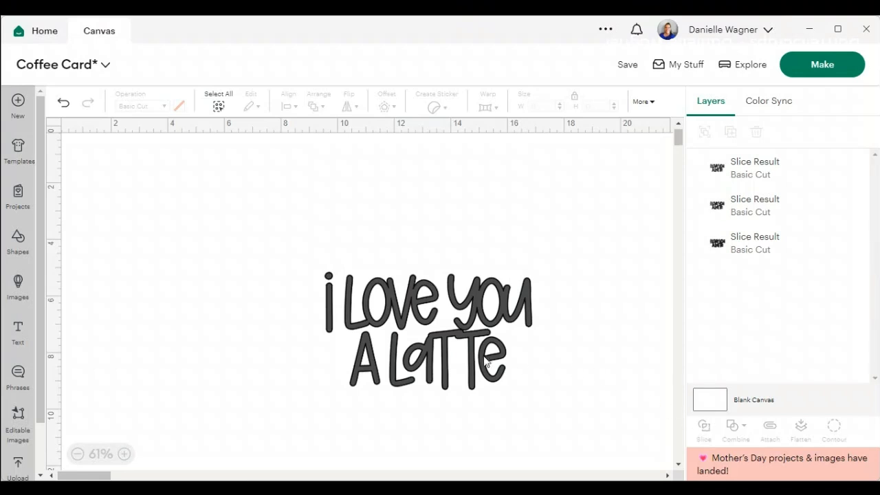
# Pull the two filled slice results off the lettering and delete them, keeping only the thin outline piece
pyautogui.moveTo(467, 358); pyautogui.dragTo(281, 374)
pyautogui.press('Delete')
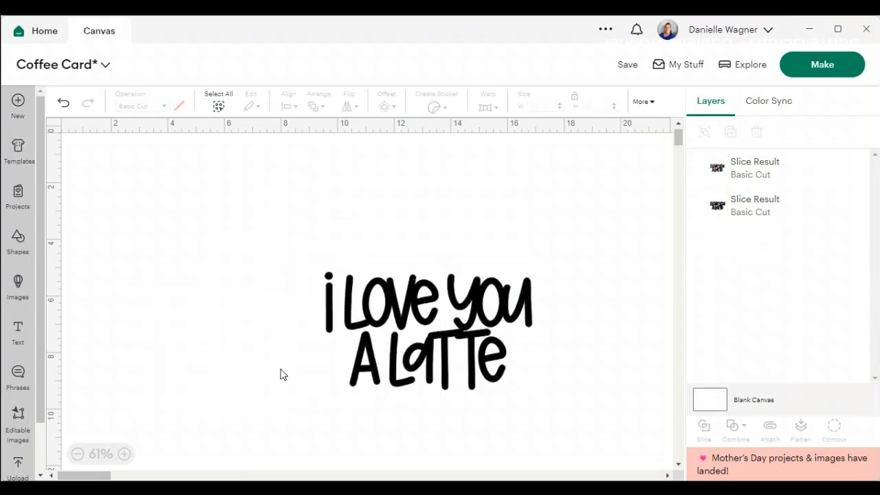
pyautogui.moveTo(493, 294); pyautogui.dragTo(288, 305)
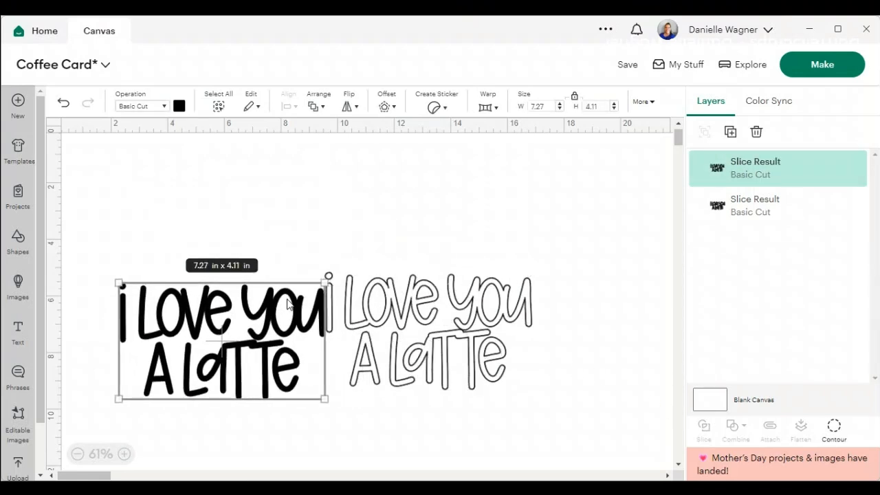
pyautogui.press('Delete')
# Reposition the outlined lettering on the canvas and create a 0.222 in rounded-corner offset around it
pyautogui.moveTo(460, 332); pyautogui.dragTo(399, 292)
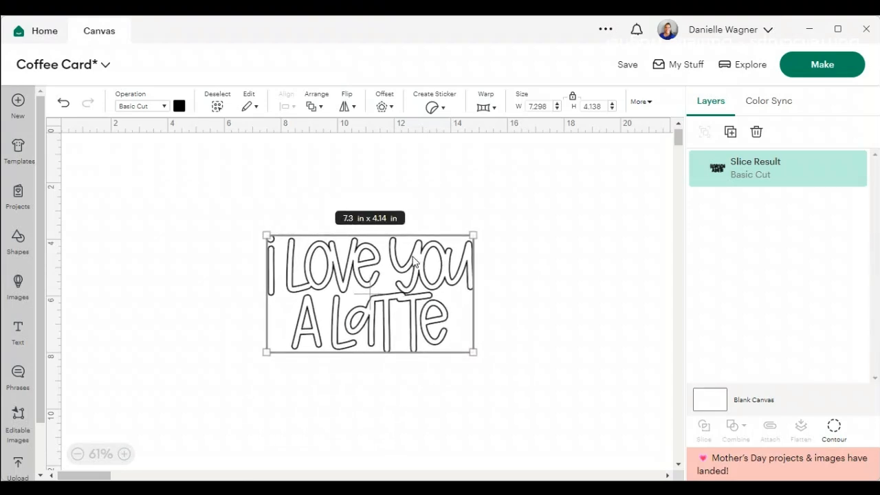
pyautogui.click(384, 108)
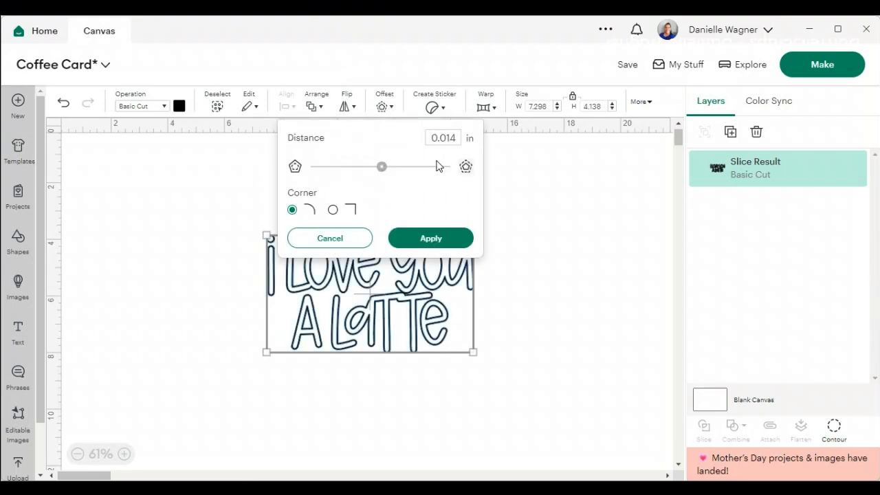
pyautogui.moveTo(383, 169); pyautogui.dragTo(389, 173)
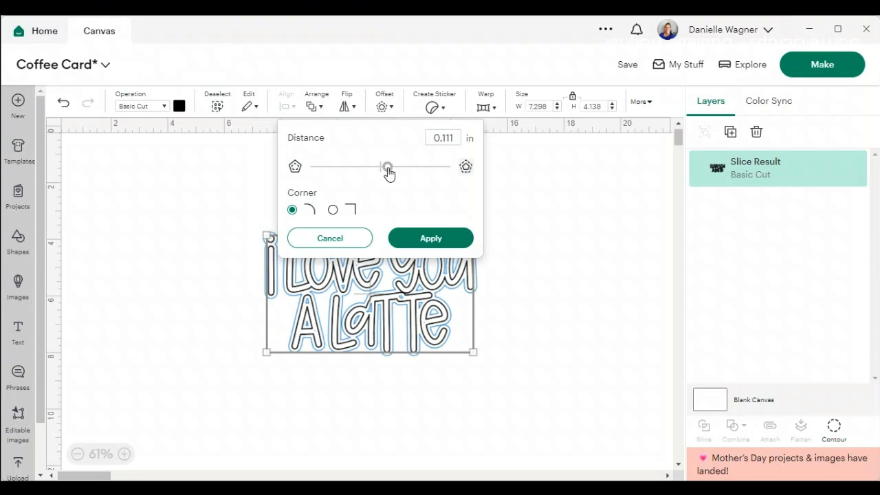
pyautogui.moveTo(389, 173); pyautogui.dragTo(401, 171)
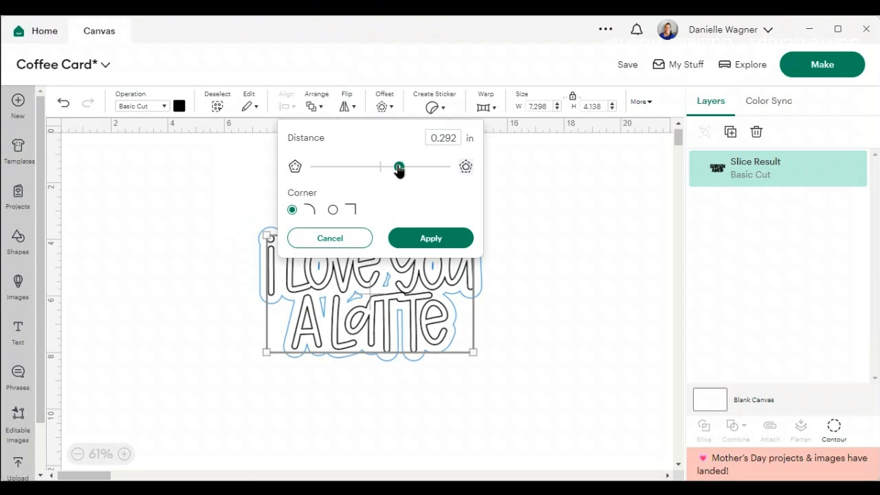
pyautogui.moveTo(399, 171); pyautogui.dragTo(396, 171)
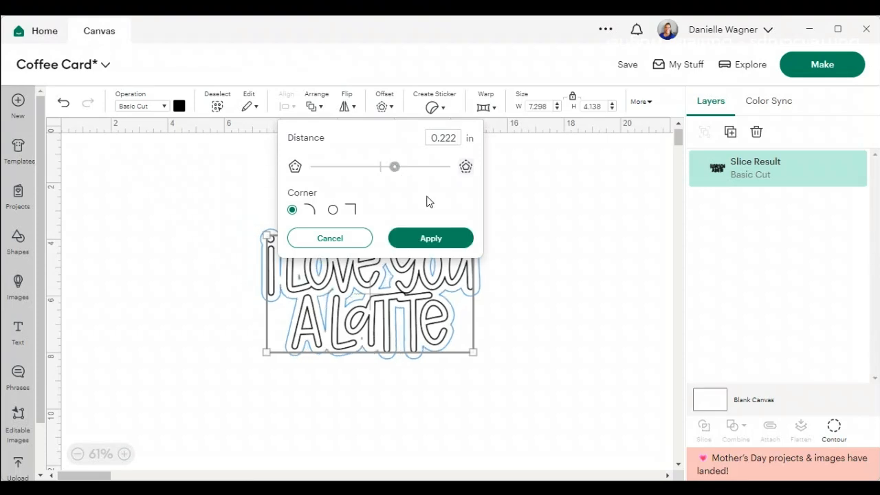
pyautogui.click(448, 248)
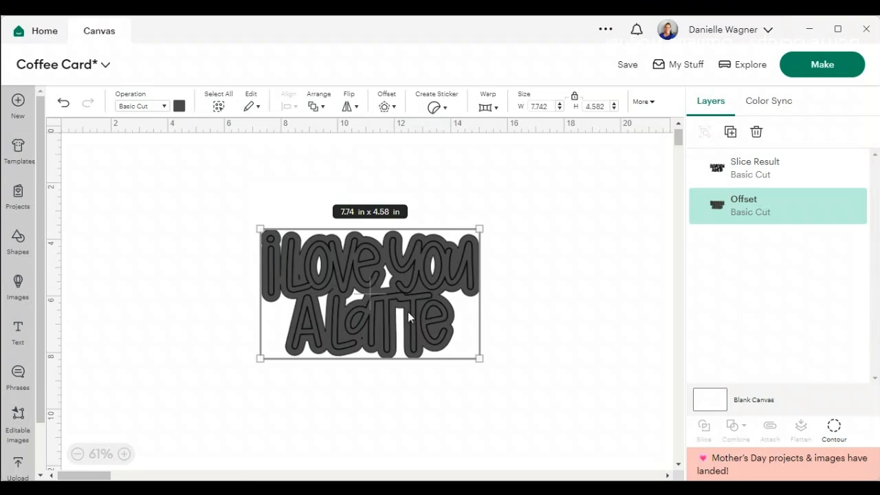
# Move the solid offset off the outlined lettering and hide the contours of its three largest gaps between letters, keeping the slim oval openings
pyautogui.moveTo(408, 313); pyautogui.dragTo(569, 400)
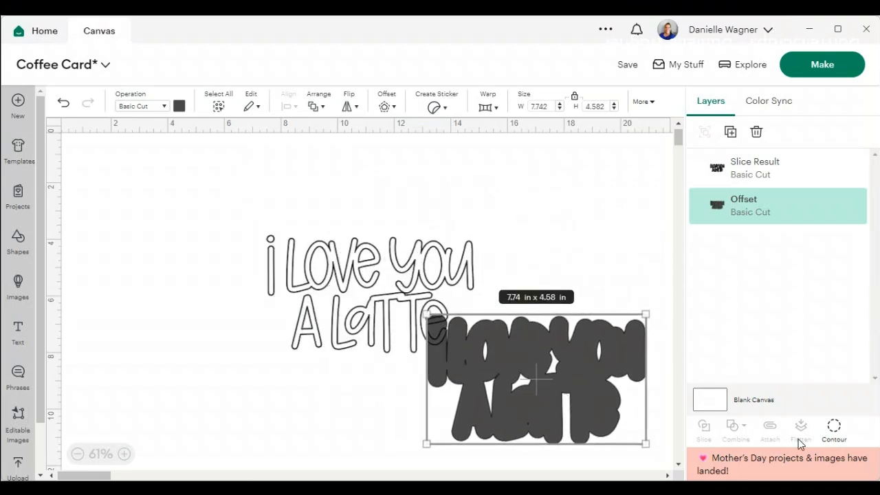
pyautogui.click(834, 428)
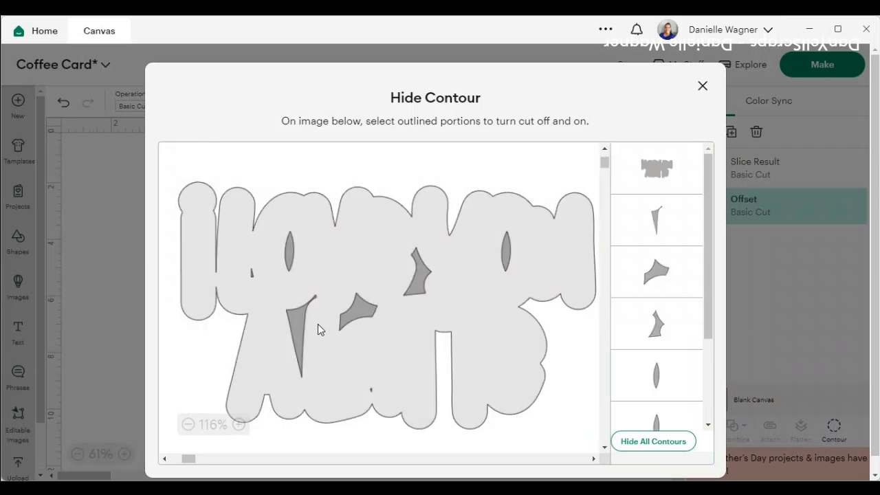
pyautogui.click(300, 319)
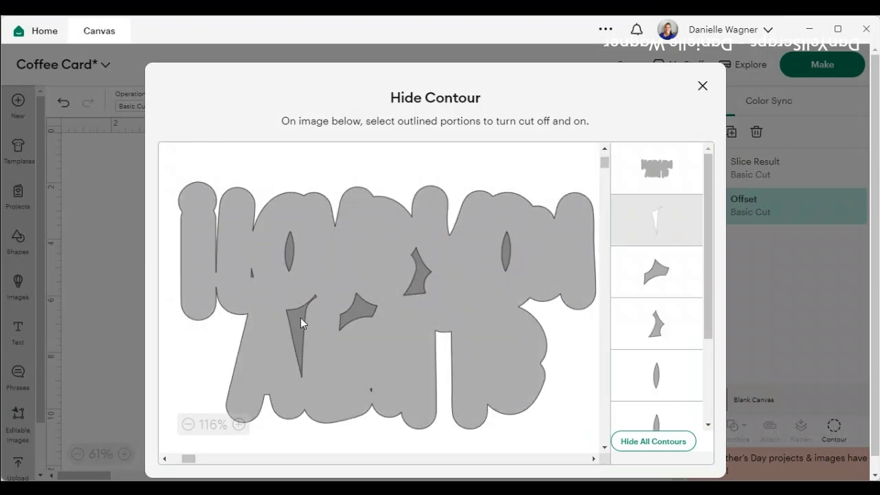
pyautogui.click(371, 308)
pyautogui.click(419, 280)
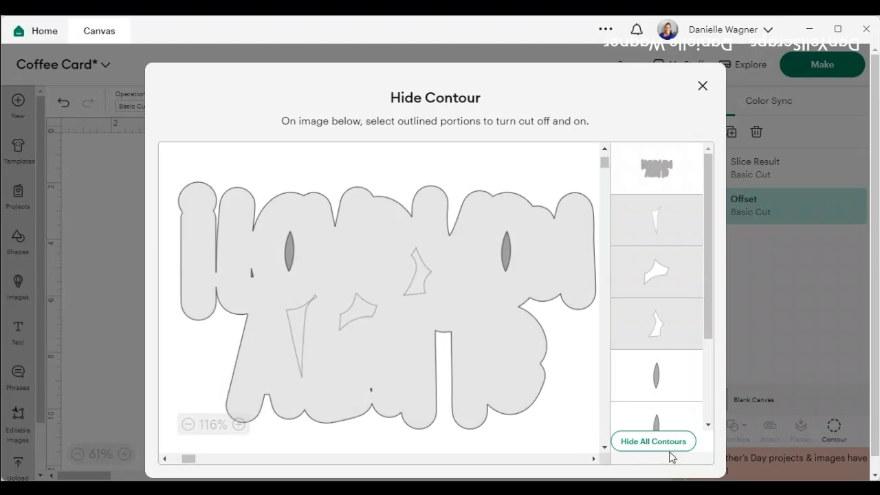
pyautogui.click(702, 86)
pyautogui.moveTo(558, 359); pyautogui.dragTo(253, 263)
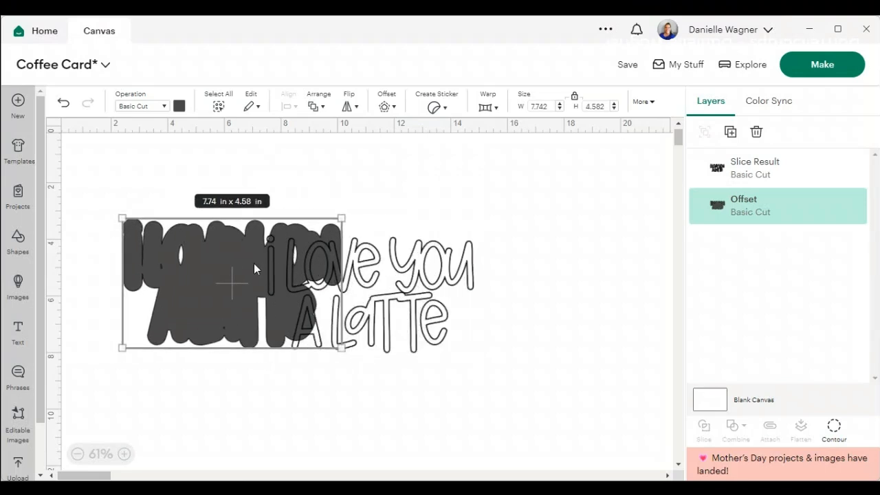
# Recolor the solid offset backing white and move the outlined lettering clear of it
pyautogui.click(179, 107)
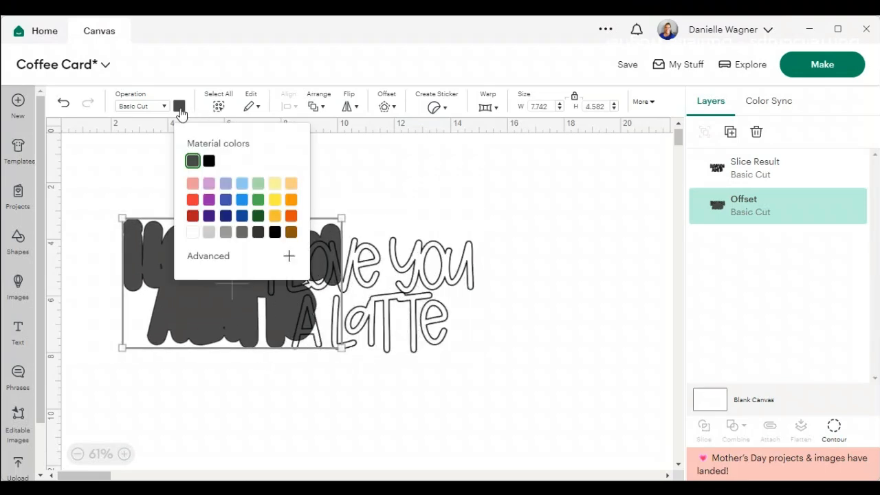
pyautogui.click(192, 234)
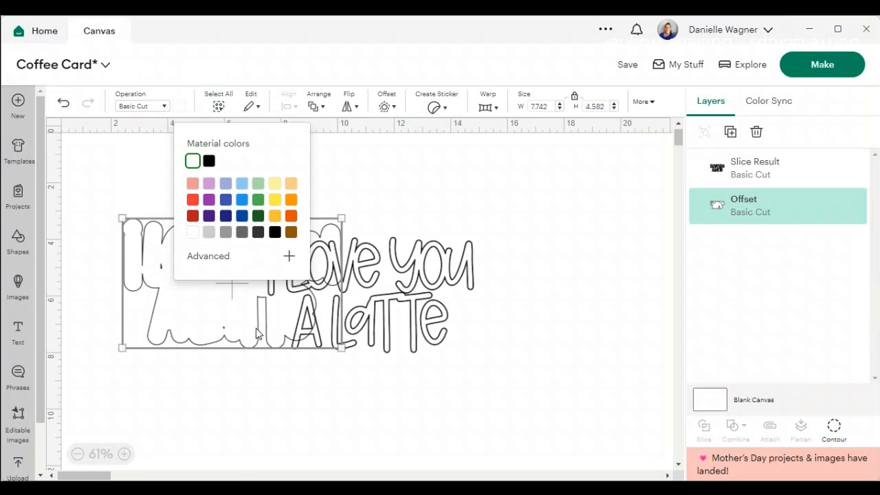
pyautogui.click(431, 309)
pyautogui.click(431, 309)
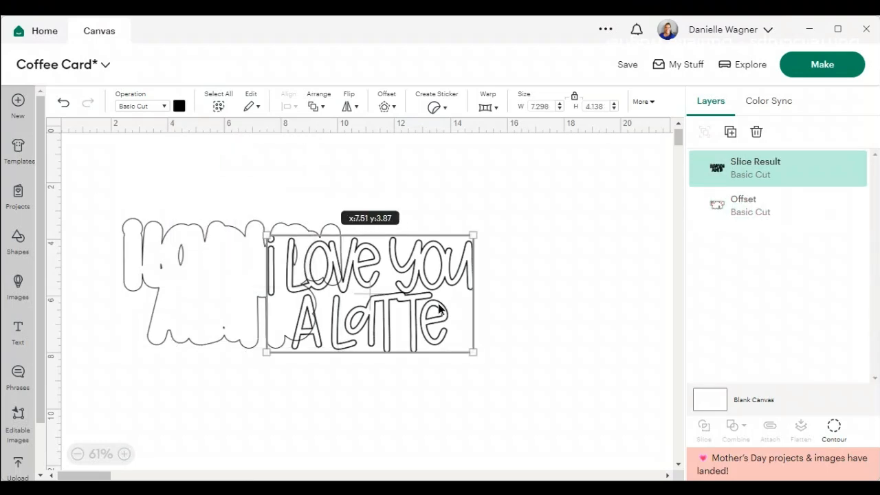
pyautogui.moveTo(431, 309); pyautogui.dragTo(534, 306)
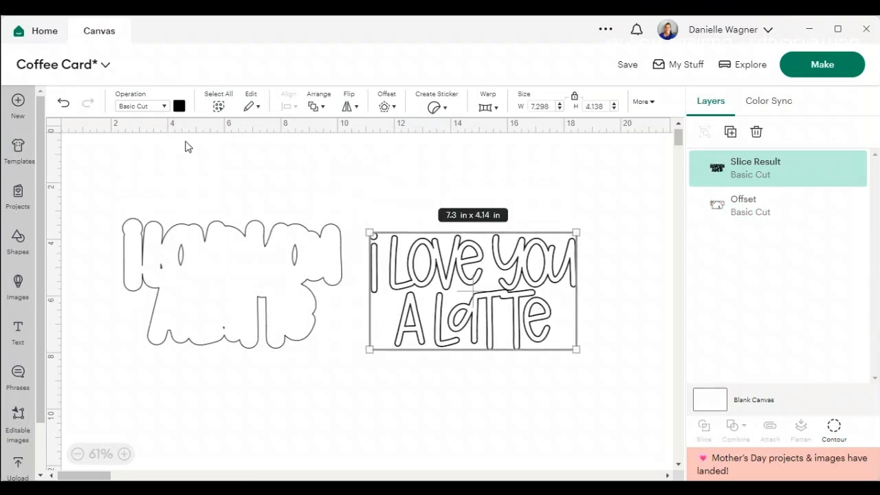
# Change the outlined lettering's operation to Print Then Cut and place it back over the white backing
pyautogui.click(167, 106)
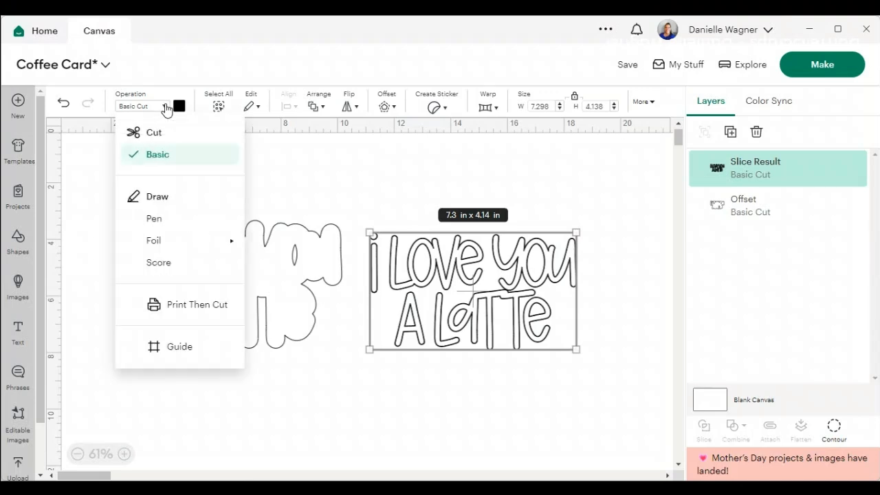
pyautogui.click(183, 305)
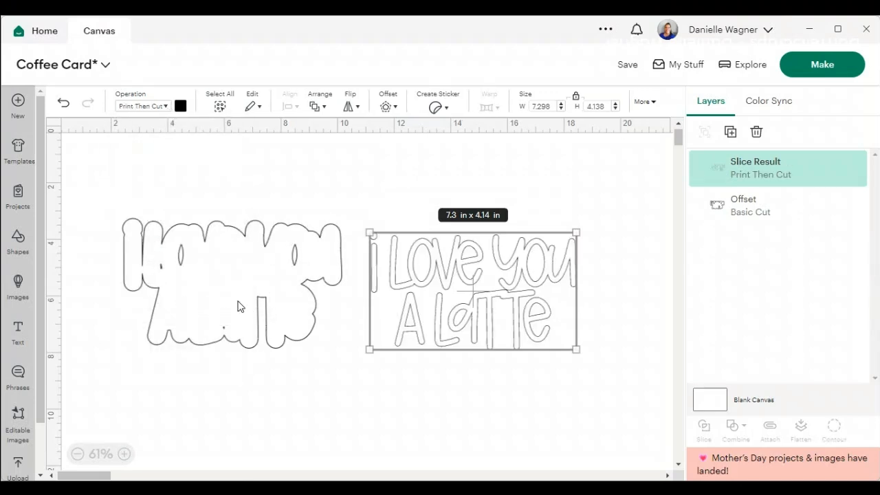
pyautogui.moveTo(413, 308); pyautogui.dragTo(265, 302)
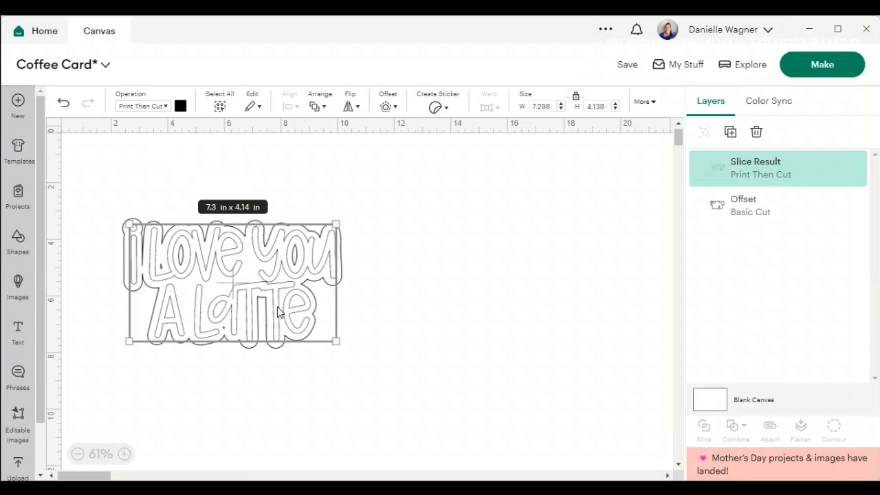
# Center the lettering and the white backing on each other, flatten them together, and move the flattened sentiment aside to free canvas space
pyautogui.moveTo(402, 357); pyautogui.dragTo(122, 205)
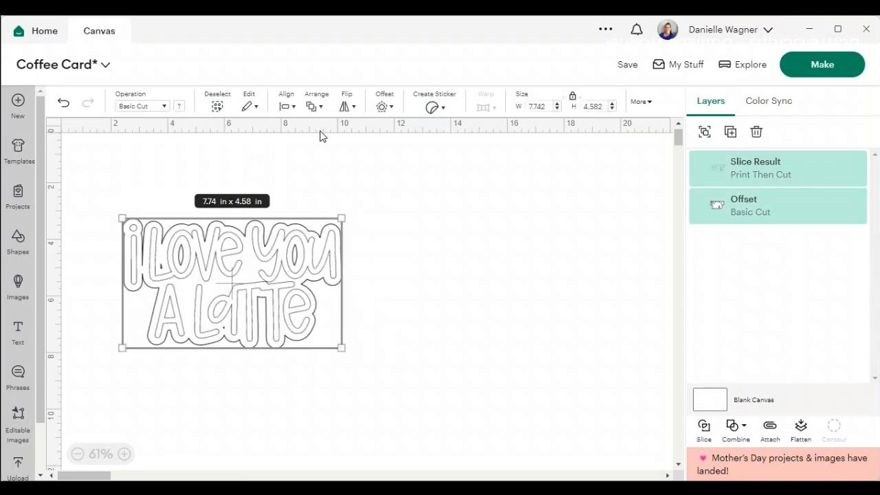
pyautogui.click(292, 108)
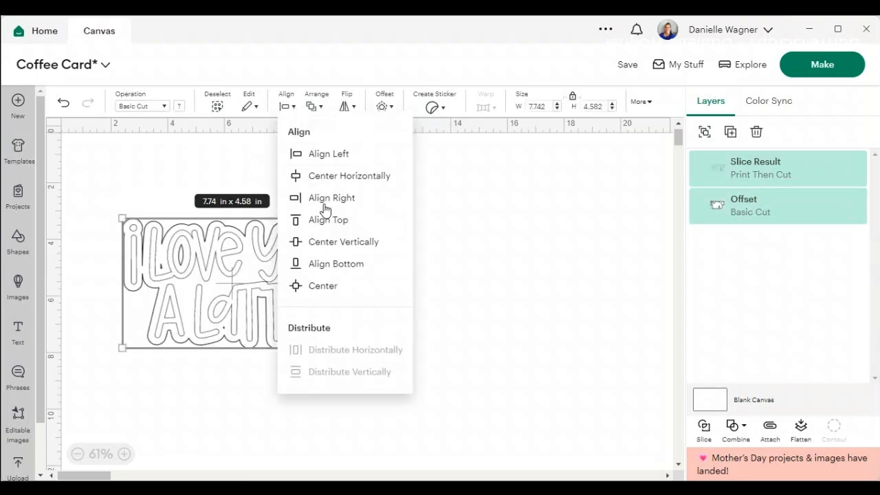
pyautogui.click(324, 286)
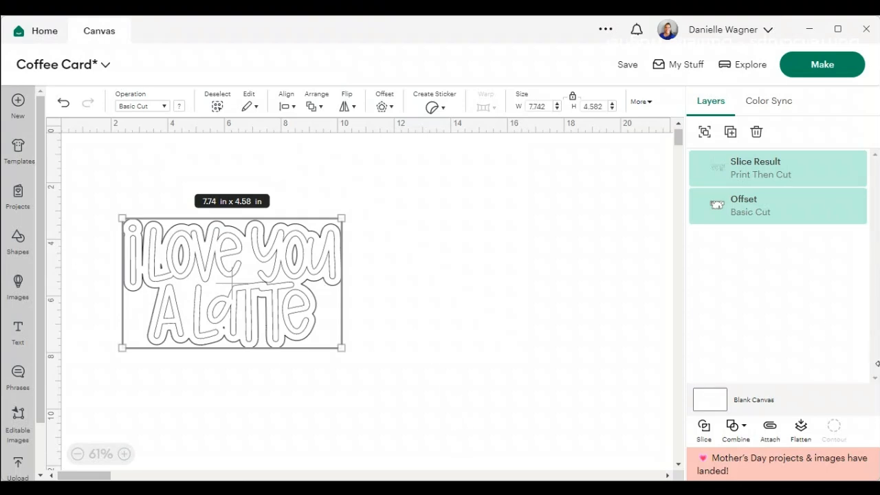
pyautogui.click(801, 431)
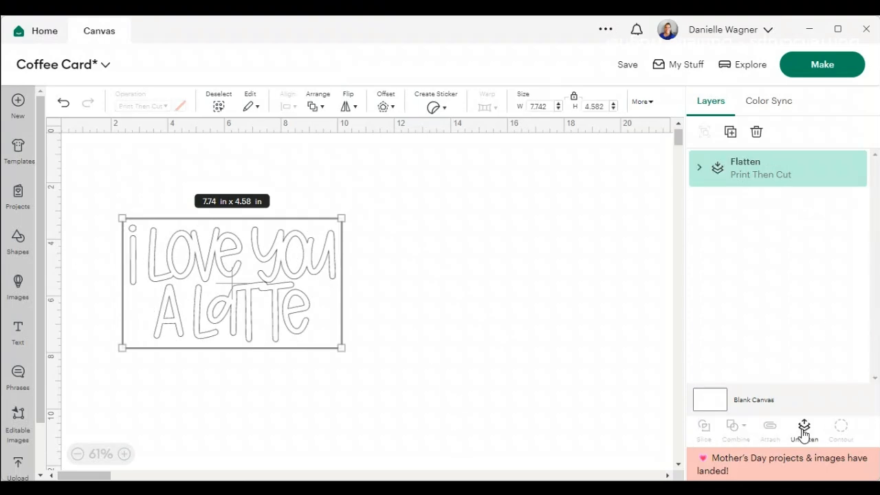
pyautogui.moveTo(249, 281); pyautogui.dragTo(503, 250)
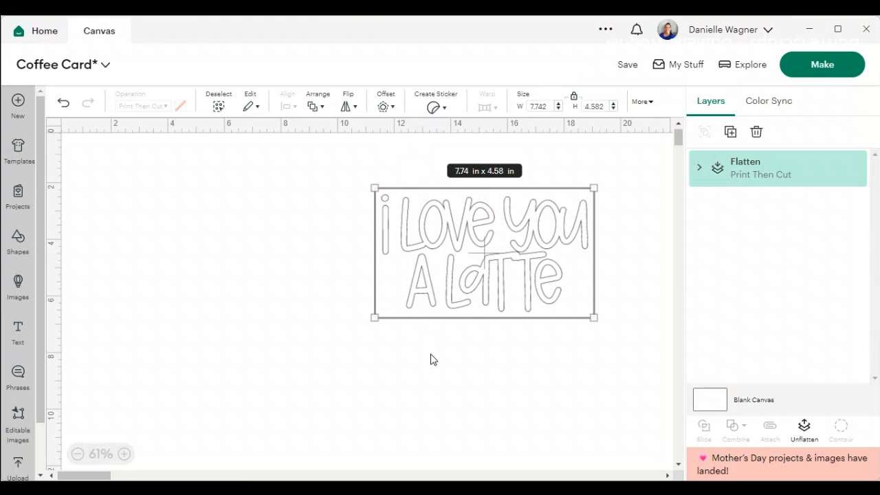
# Search the image library for "Coffee" and limit the results to purchased images
pyautogui.click(21, 280)
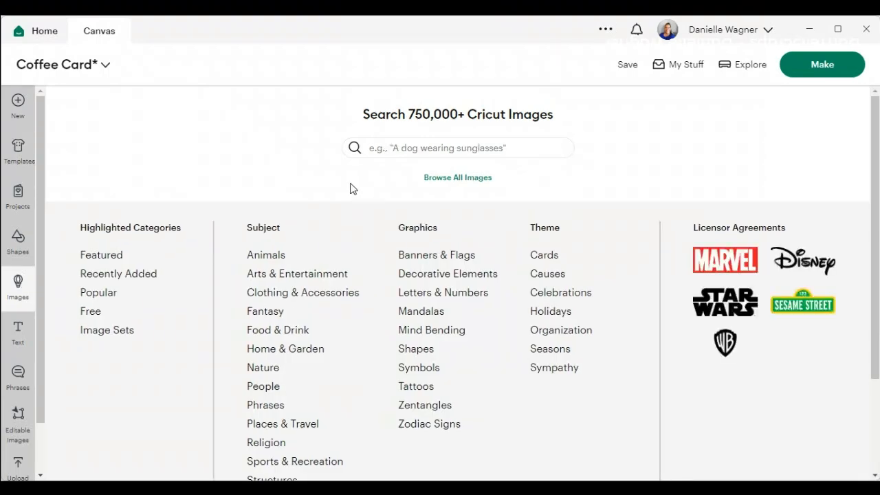
pyautogui.click(410, 146)
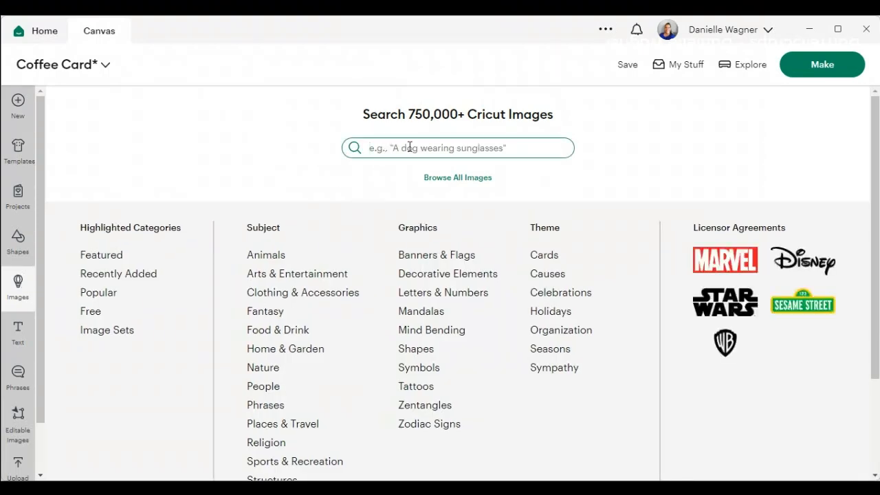
pyautogui.write('Coffee')
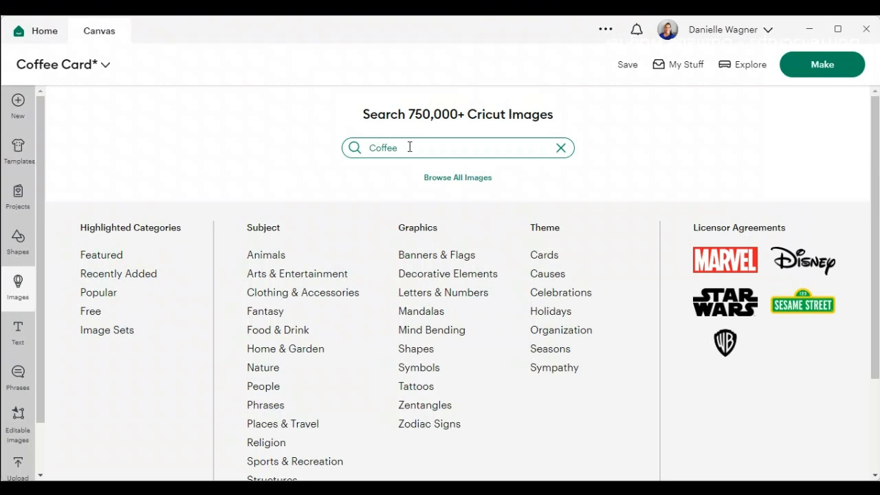
pyautogui.press('Return')
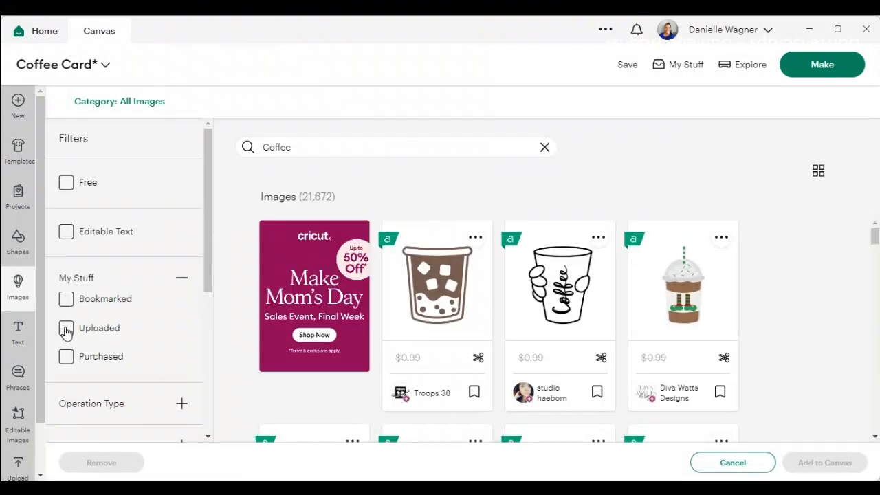
pyautogui.click(66, 357)
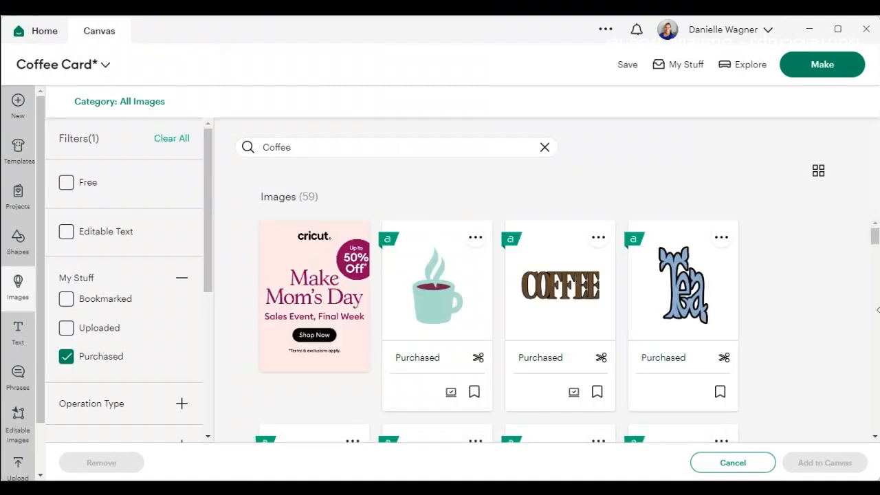
# Add the magenta to-go cup image with a heart on its sleeve to the canvas and place it beside the lettering
pyautogui.scroll(-3, 874, 237)
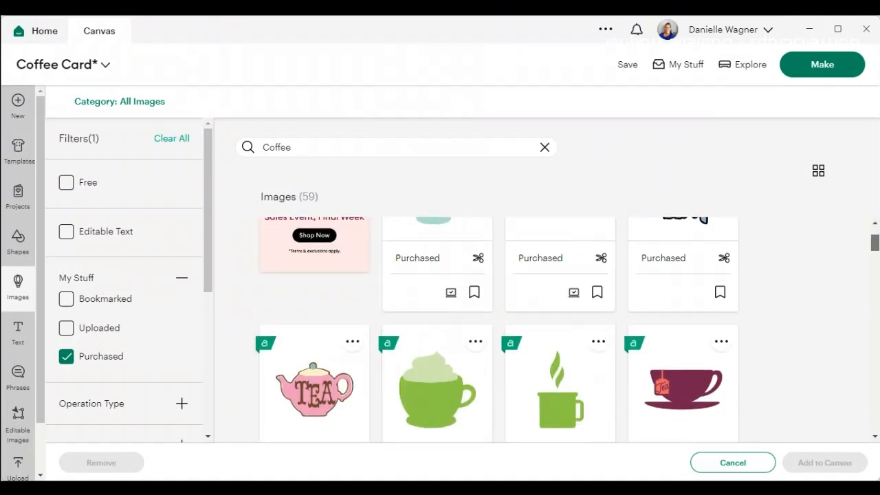
pyautogui.scroll(-10, 498, 330)
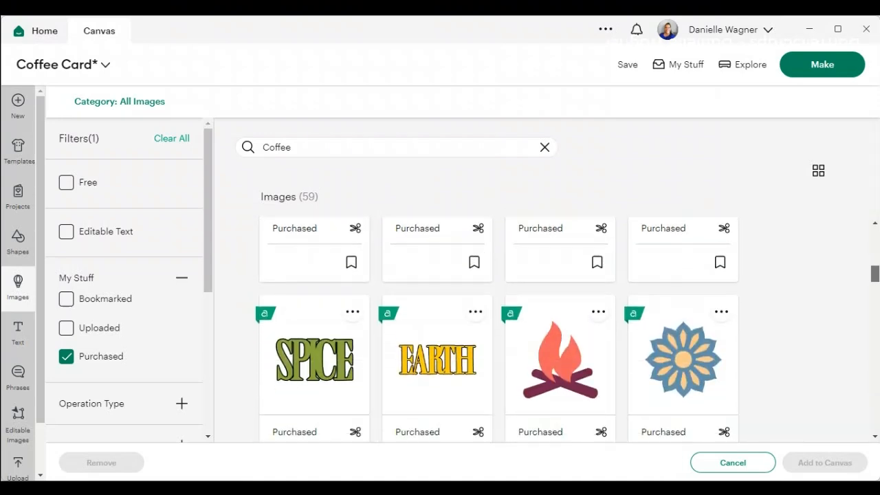
pyautogui.scroll(-10, 498, 330)
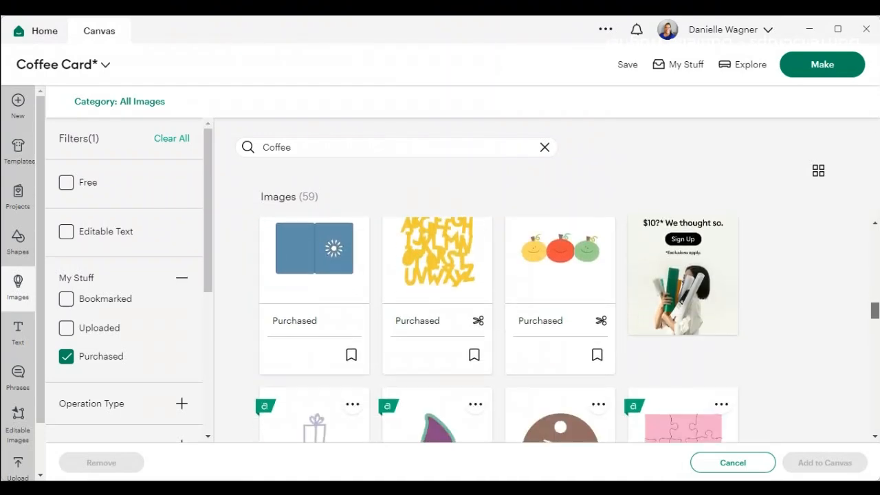
pyautogui.scroll(-5, 876, 337)
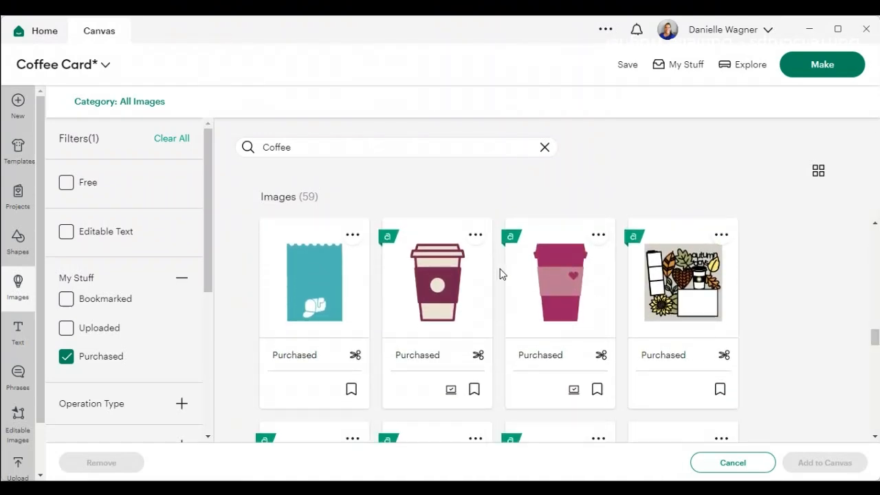
pyautogui.click(550, 290)
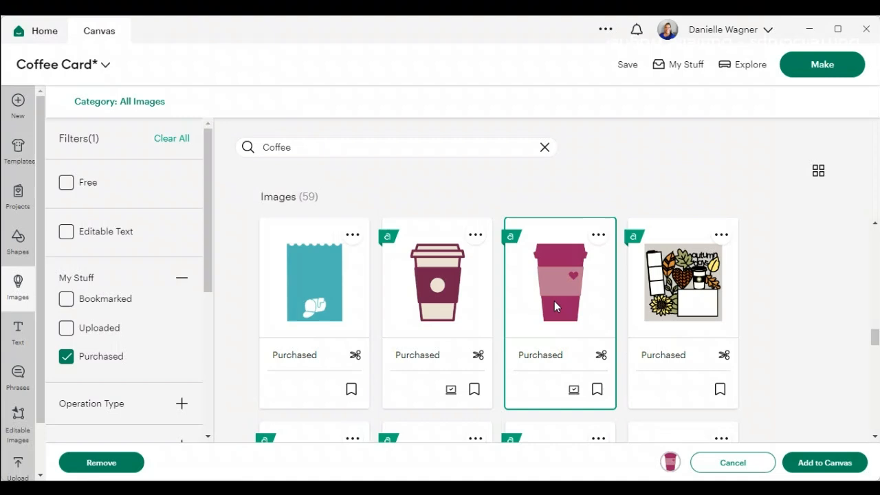
pyautogui.click(801, 469)
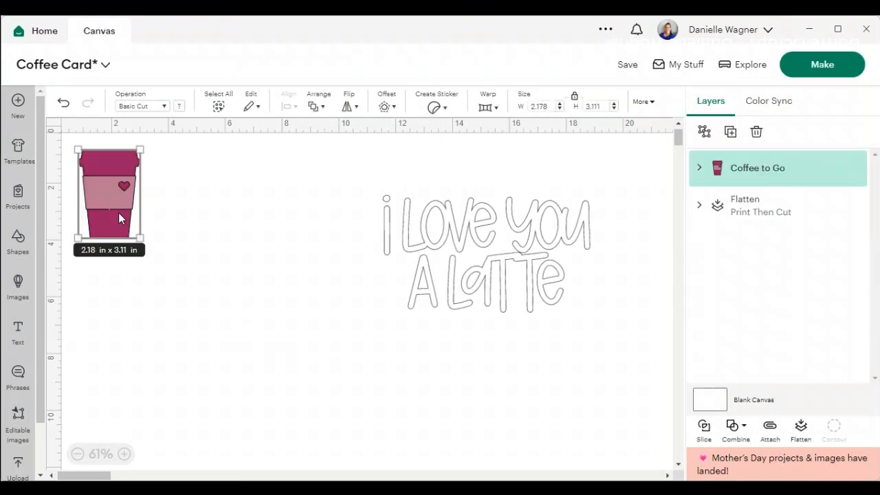
pyautogui.moveTo(118, 212); pyautogui.dragTo(229, 270)
pyautogui.click(288, 286)
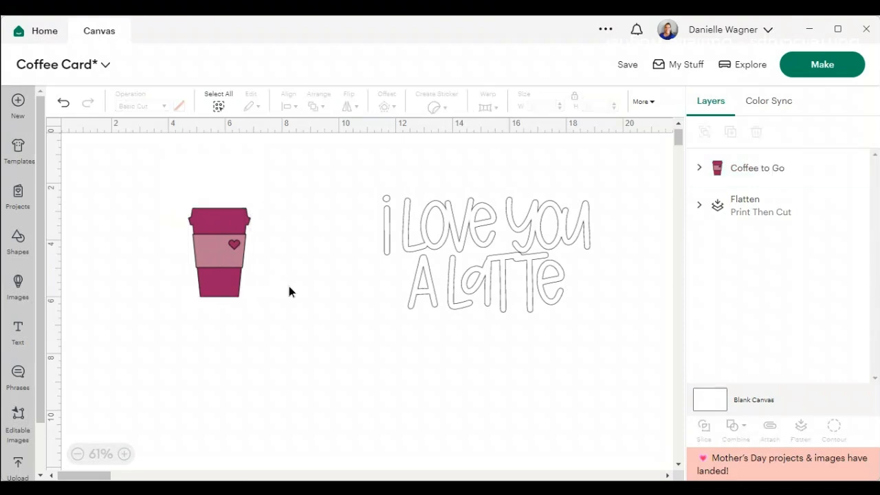
# Ungroup the Coffee to Go image and move the pink heart sleeve off the cup
pyautogui.click(237, 247)
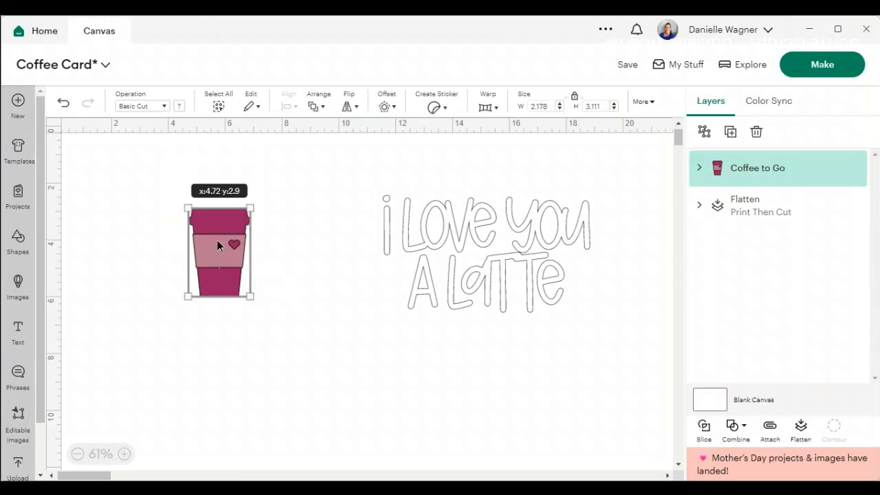
pyautogui.click(703, 133)
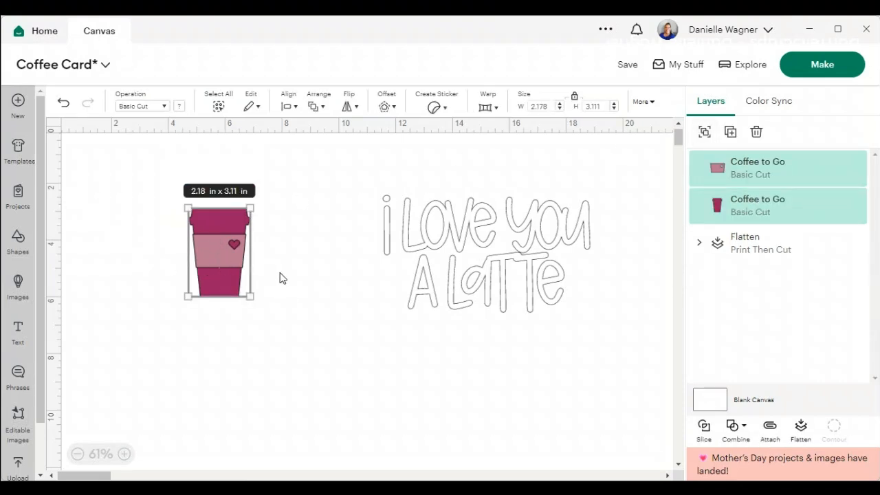
pyautogui.click(279, 278)
pyautogui.moveTo(215, 255); pyautogui.dragTo(321, 303)
# Create a 0.014 in rounded-corner offset around the cup layer
pyautogui.click(211, 245)
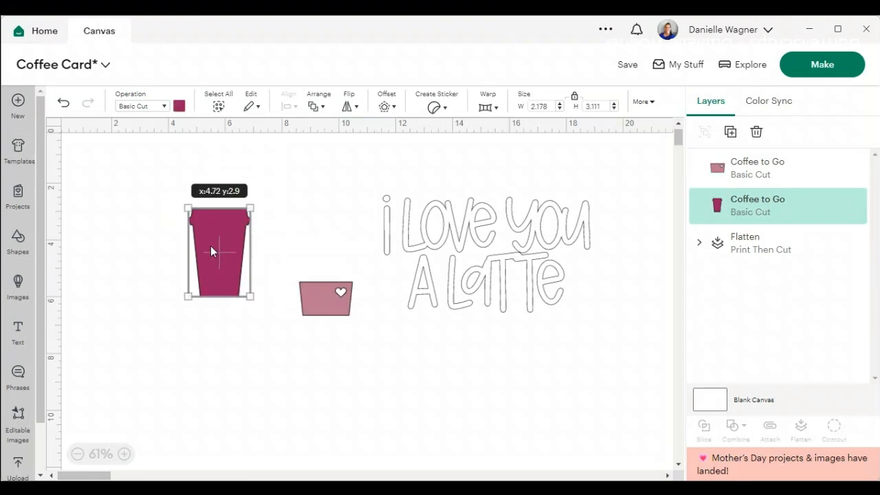
pyautogui.click(389, 108)
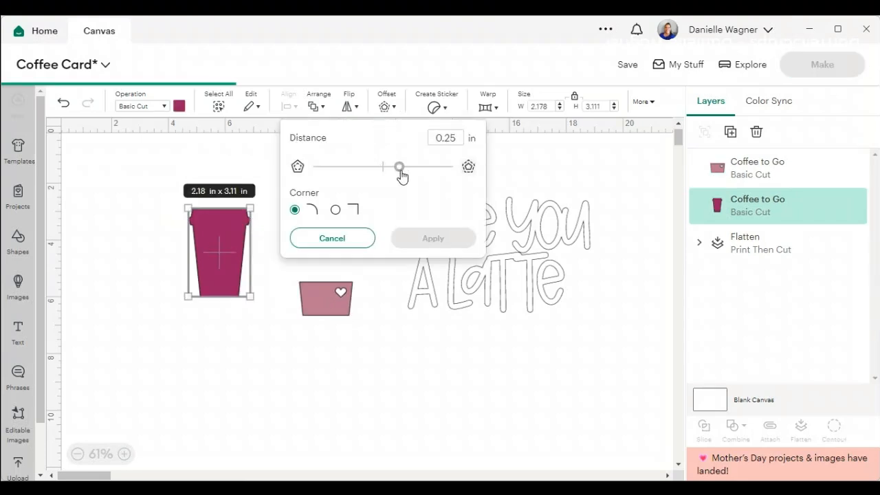
pyautogui.press('BackSpace')
pyautogui.press('BackSpace')
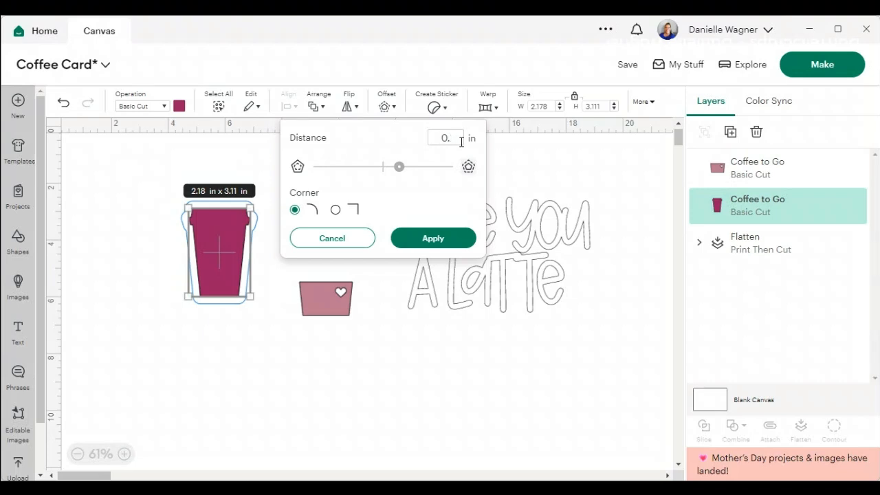
pyautogui.write('14')
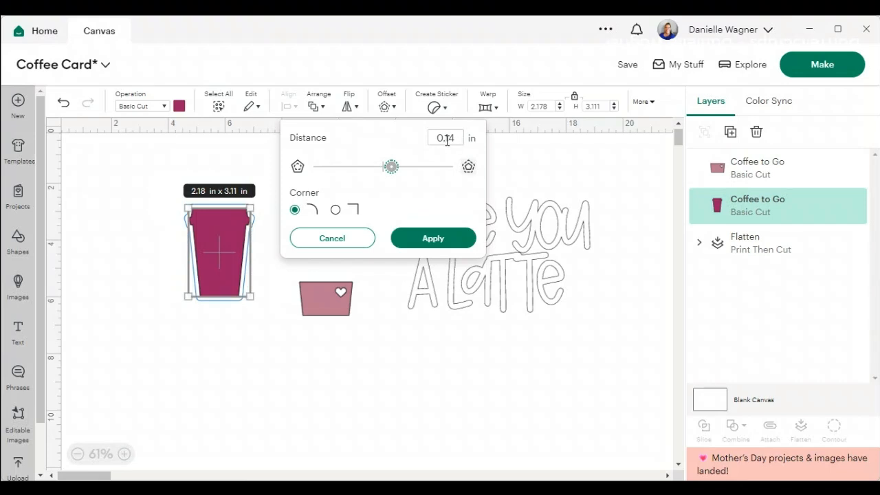
pyautogui.click(447, 139)
pyautogui.write('0')
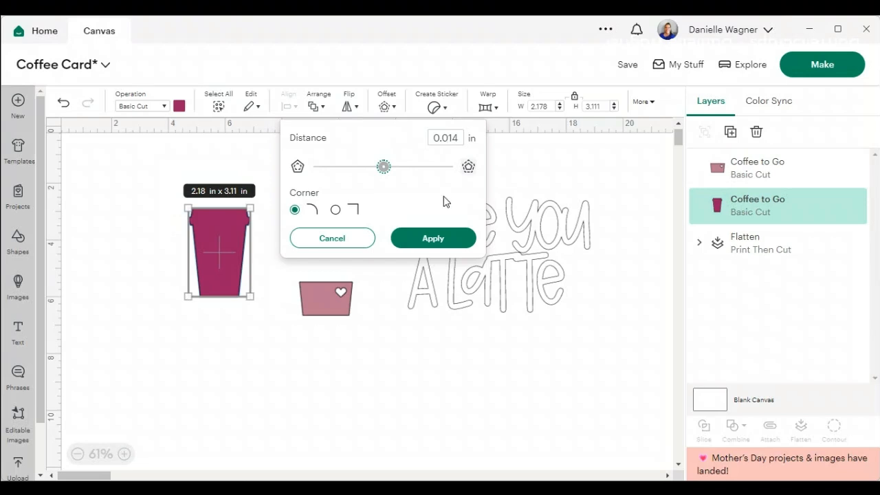
pyautogui.click(438, 234)
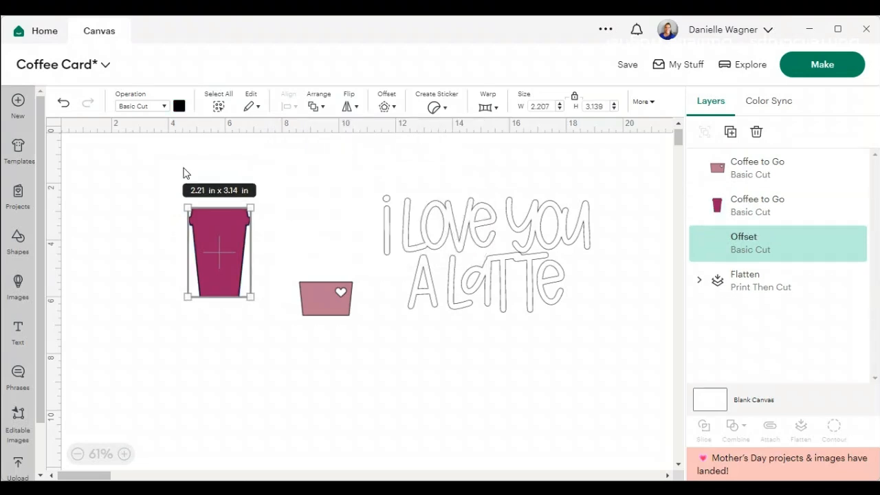
# Slice the cup together with its offset, then pull off the magenta slice result and delete it
pyautogui.moveTo(164, 193); pyautogui.dragTo(247, 307)
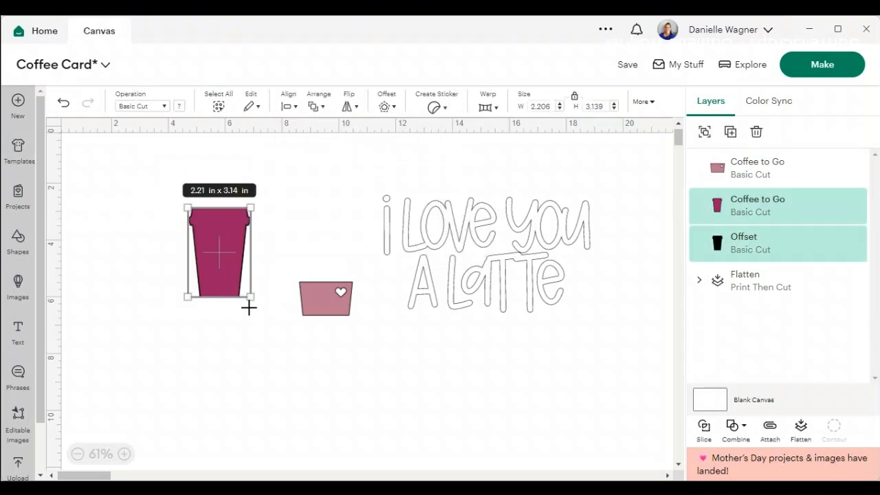
pyautogui.click(703, 431)
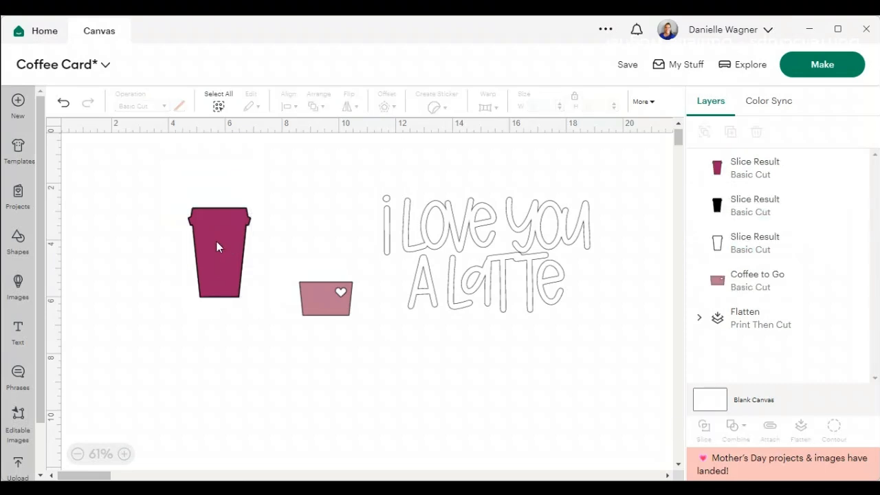
pyautogui.moveTo(216, 241); pyautogui.dragTo(212, 375)
pyautogui.press('Delete')
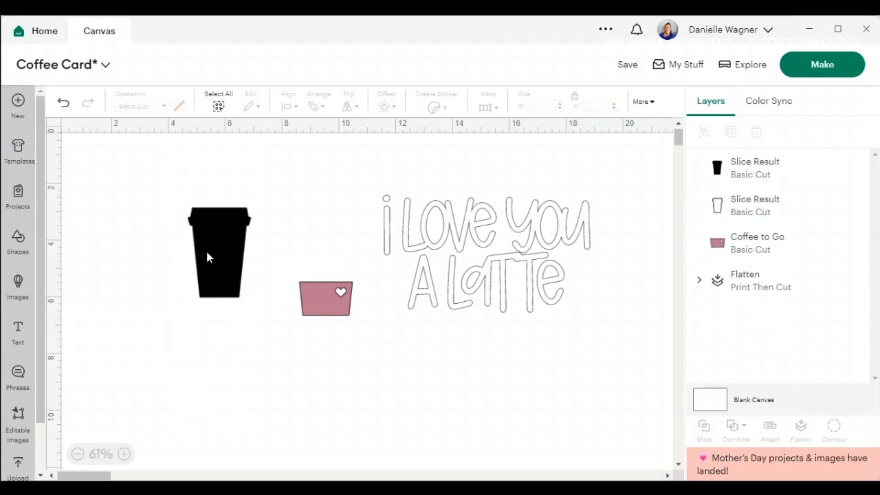
# Pull the solid black cup slice off the canvas artwork, delete it, and nudge the remaining cup outline slightly down
pyautogui.moveTo(207, 257); pyautogui.dragTo(98, 351)
pyautogui.press('Delete')
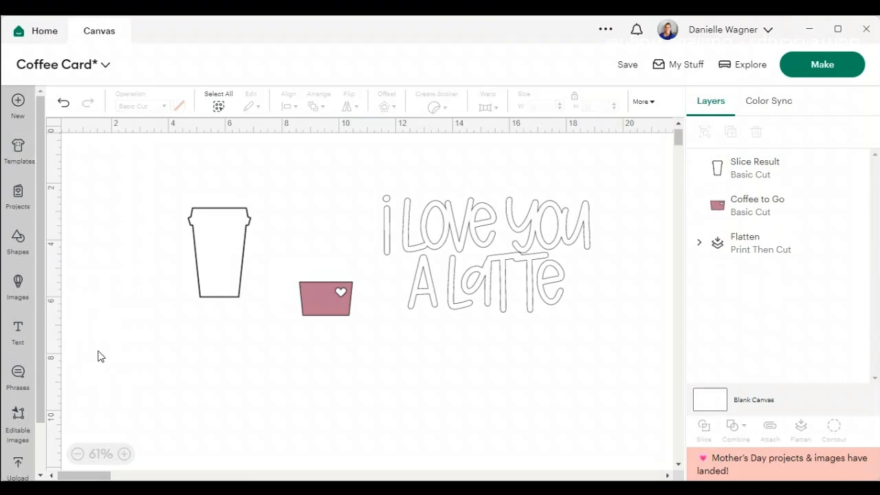
pyautogui.moveTo(216, 275)
pyautogui.mouseDown()
pyautogui.moveTo(199, 246)
pyautogui.moveTo(211, 287)
pyautogui.mouseUp()
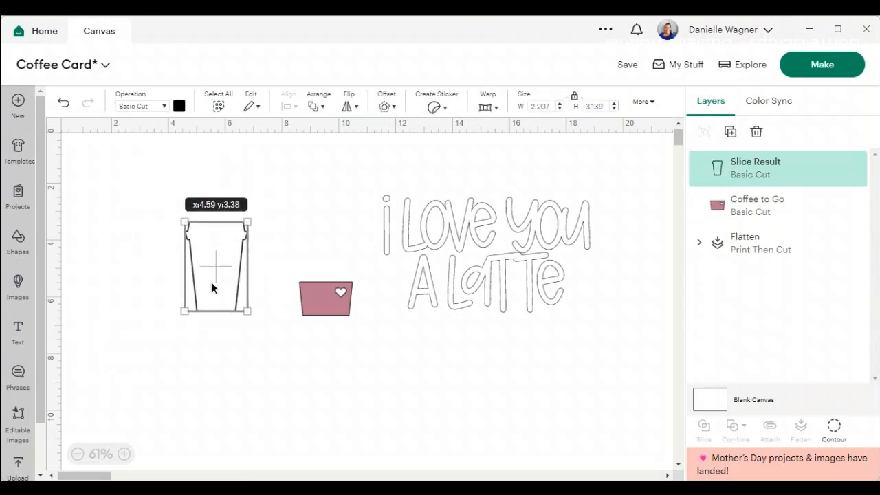
# Create a 0.014 in rounded-corner offset around the pink heart sleeve
pyautogui.click(314, 302)
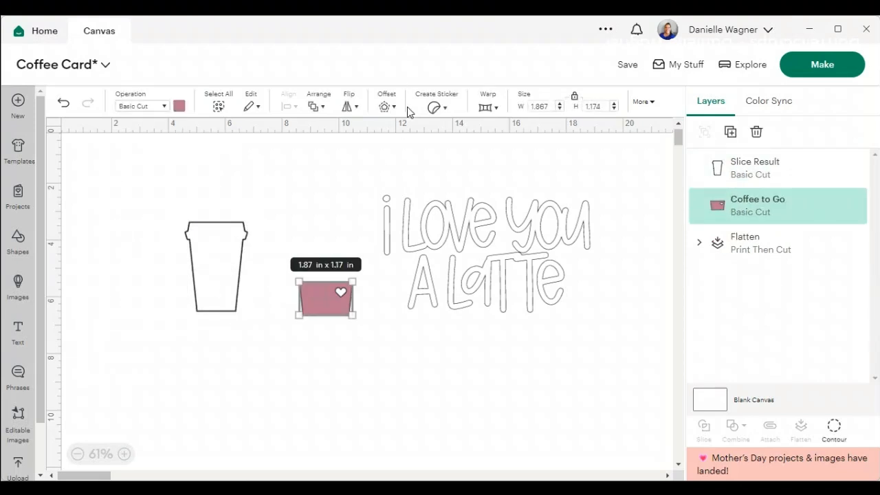
pyautogui.click(386, 108)
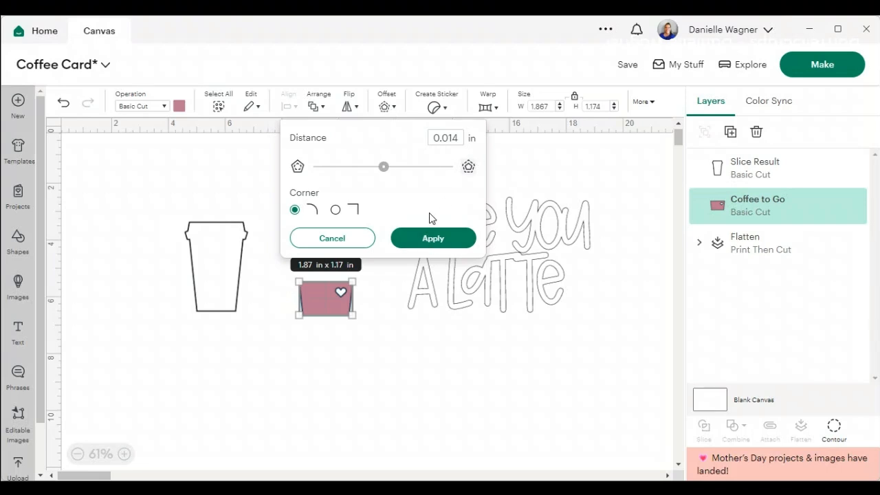
pyautogui.click(429, 240)
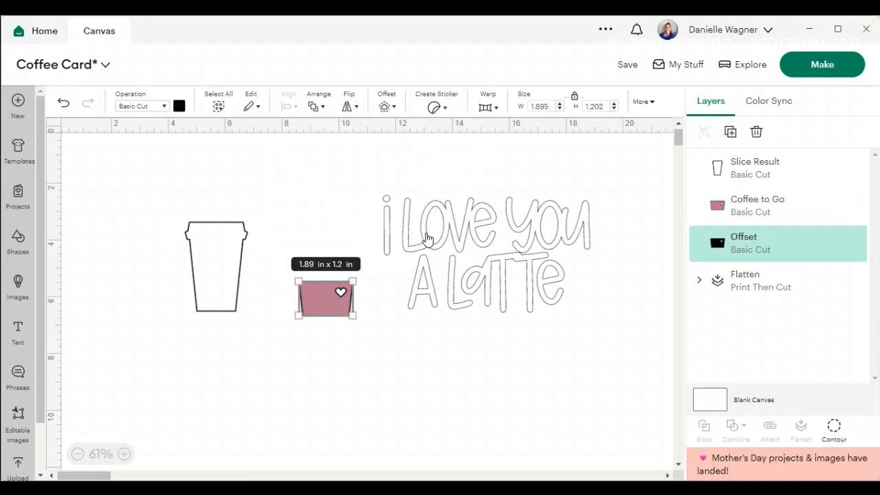
pyautogui.click(318, 337)
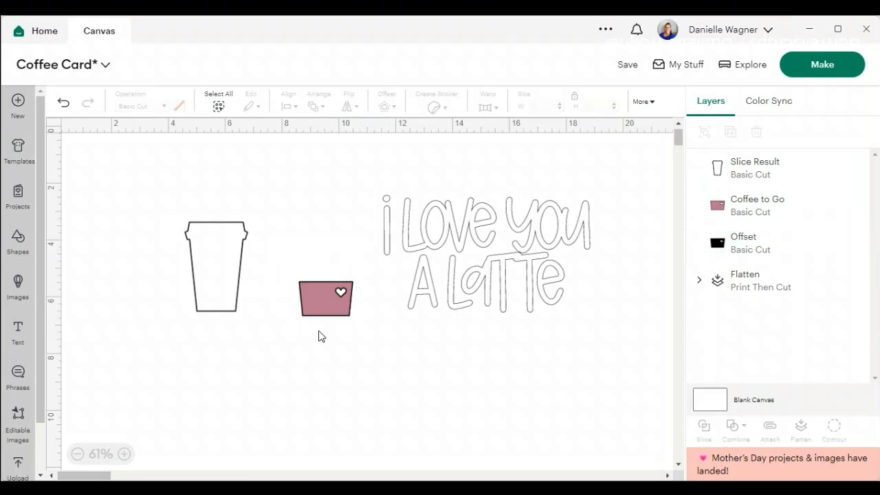
# Slice the sleeve with its offset, delete the pink and solid black results, and place the remaining sleeve outline between the cup and lettering
pyautogui.moveTo(309, 314); pyautogui.dragTo(366, 323)
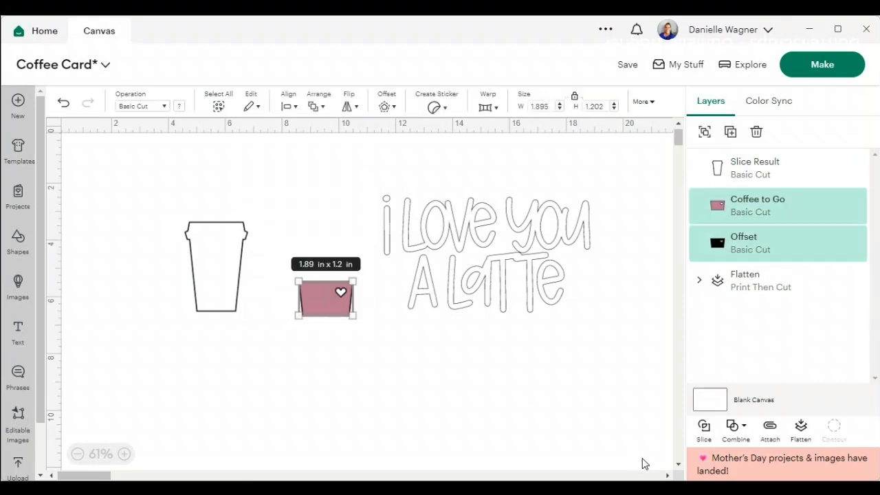
pyautogui.click(705, 432)
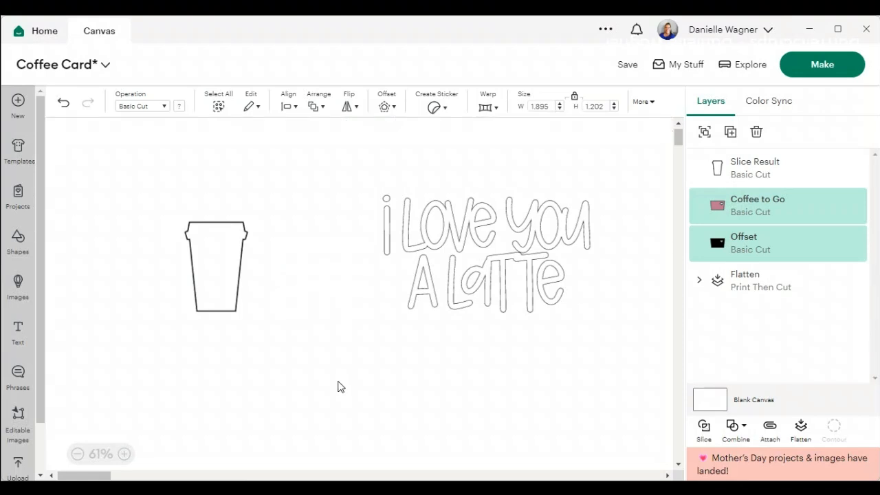
pyautogui.moveTo(321, 298); pyautogui.dragTo(428, 366)
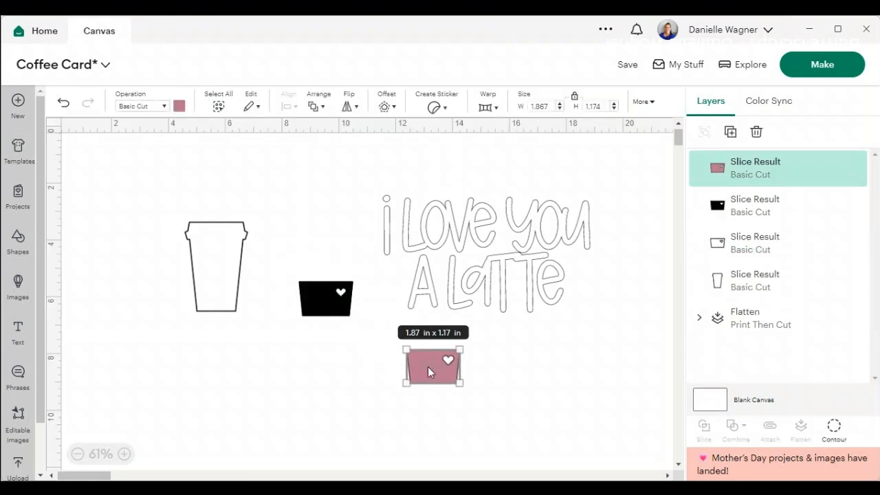
pyautogui.press('Delete')
pyautogui.moveTo(320, 288); pyautogui.dragTo(425, 367)
pyautogui.press('Delete')
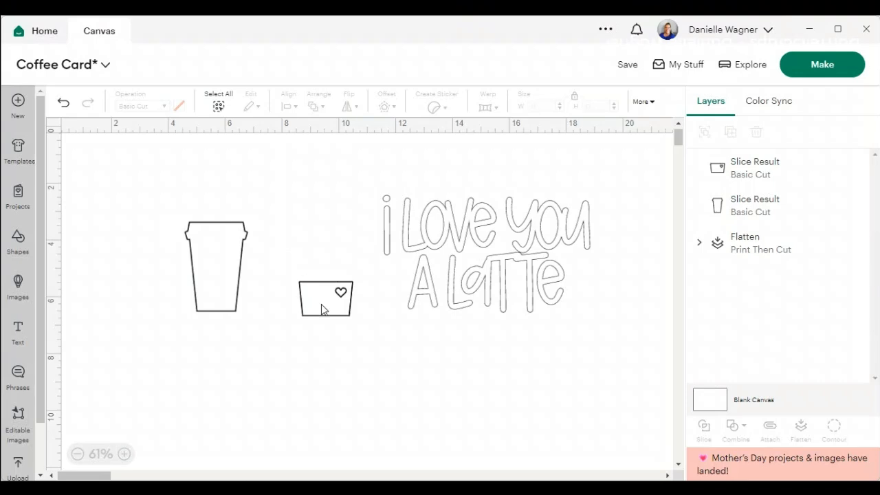
pyautogui.moveTo(321, 304); pyautogui.dragTo(282, 282)
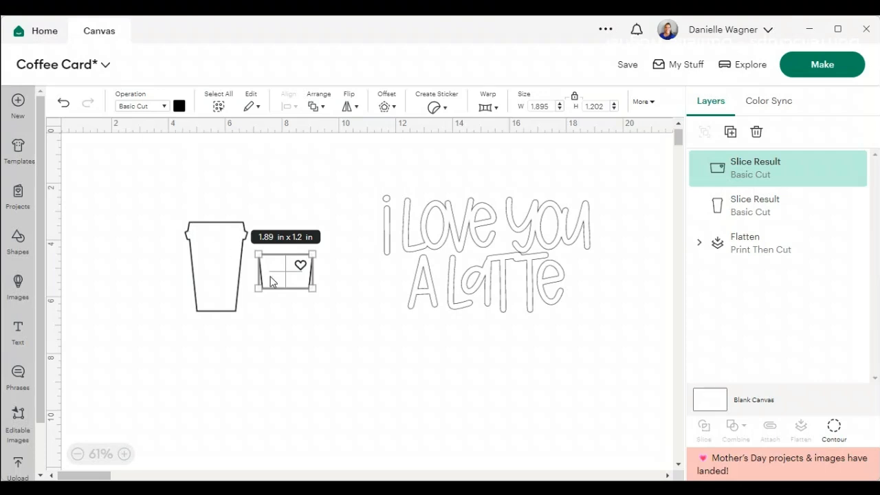
pyautogui.moveTo(271, 282); pyautogui.dragTo(327, 294)
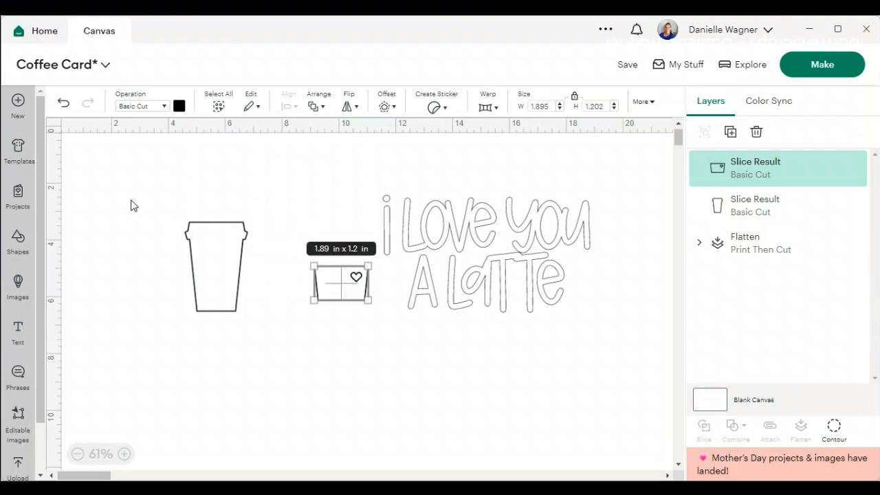
# Create a 0.069 in rounded-corner offset around the cup outline
pyautogui.moveTo(173, 217); pyautogui.dragTo(251, 320)
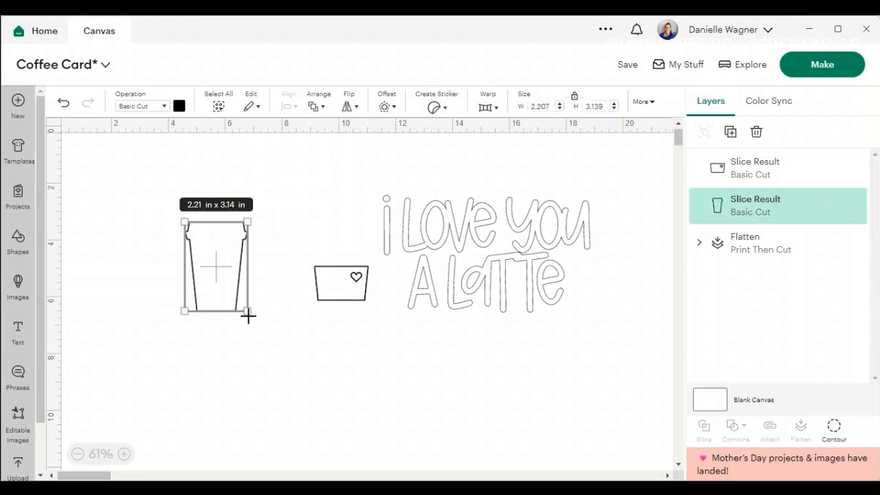
pyautogui.click(385, 107)
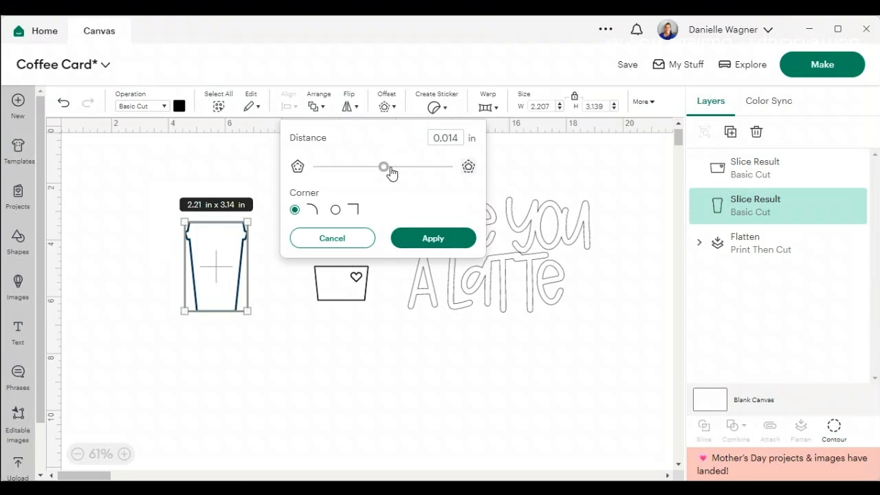
pyautogui.click(386, 170)
pyautogui.moveTo(387, 171); pyautogui.dragTo(389, 172)
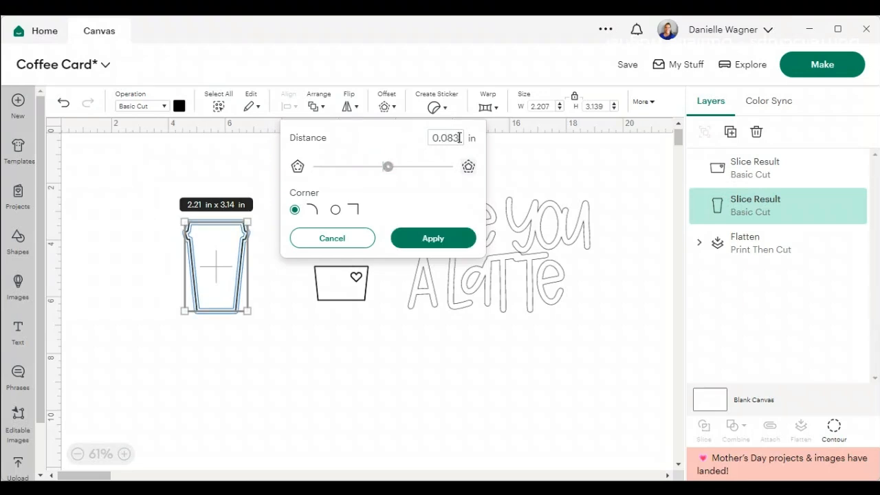
pyautogui.press('BackSpace')
pyautogui.press('BackSpace')
pyautogui.write('69')
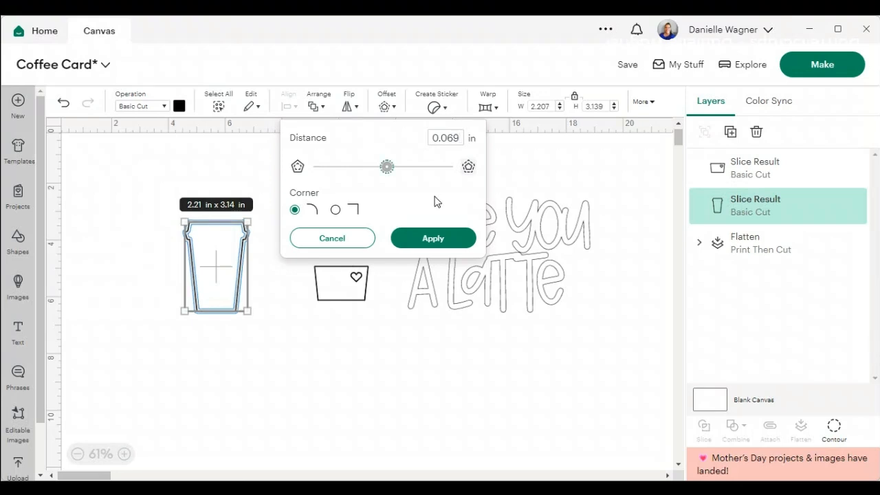
pyautogui.click(446, 246)
pyautogui.click(270, 366)
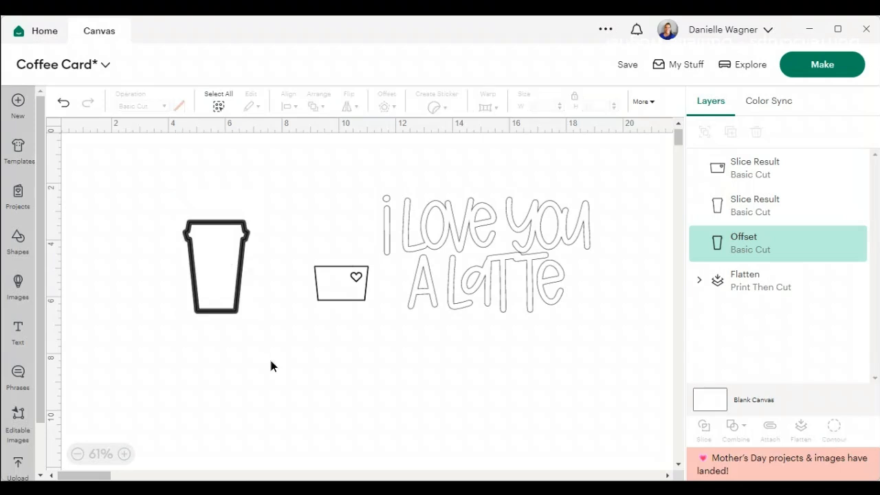
# Move the thin cup outline off its offset and change the offset's color to white
pyautogui.click(221, 267)
pyautogui.moveTo(221, 266); pyautogui.dragTo(254, 333)
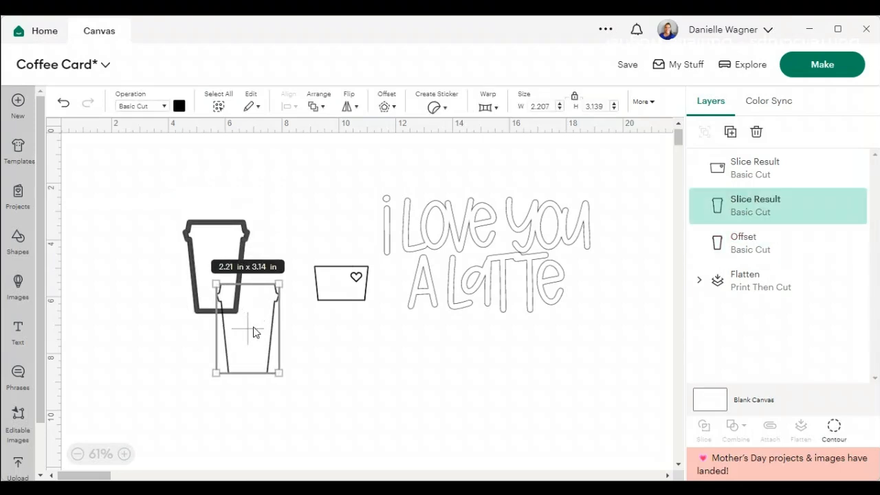
pyautogui.click(204, 242)
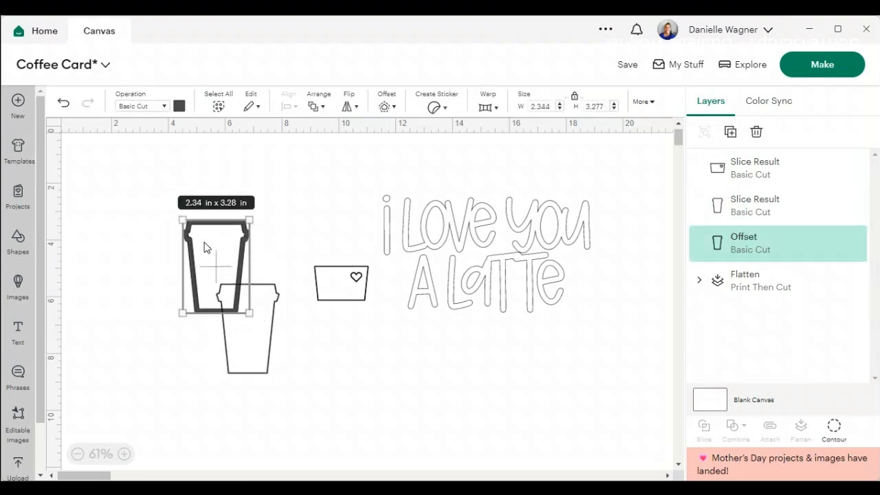
pyautogui.click(178, 106)
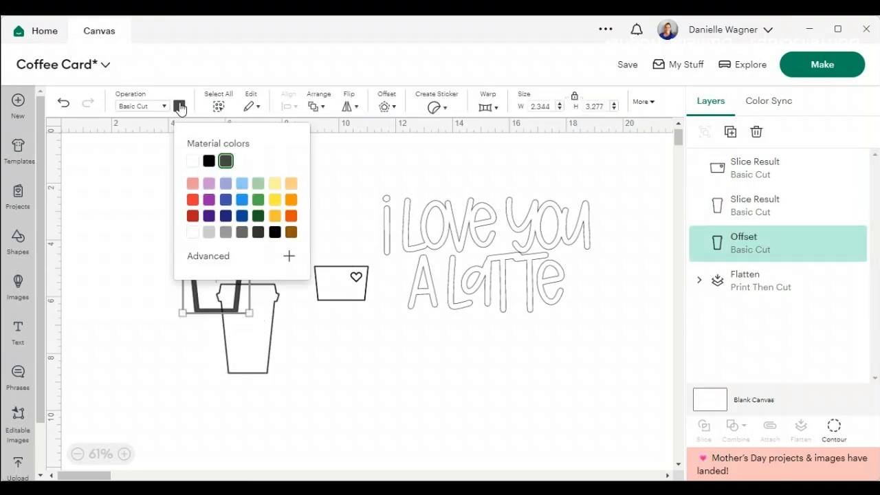
pyautogui.click(193, 164)
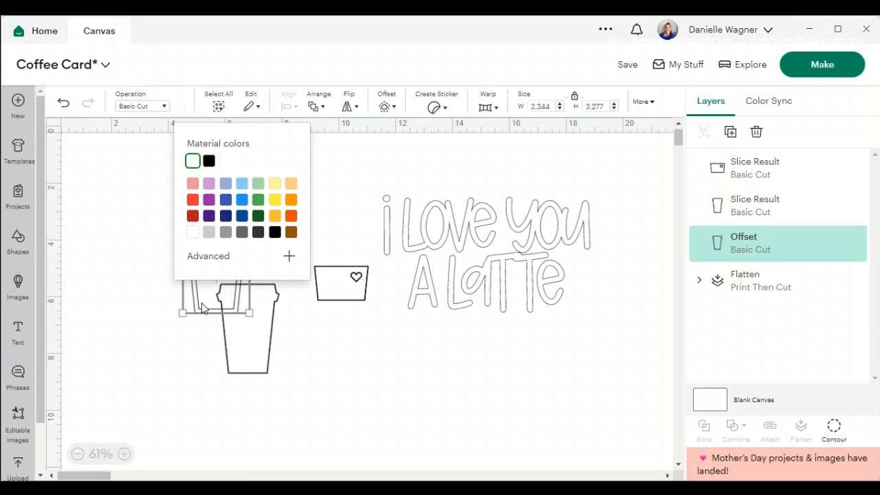
pyautogui.moveTo(260, 356); pyautogui.dragTo(293, 355)
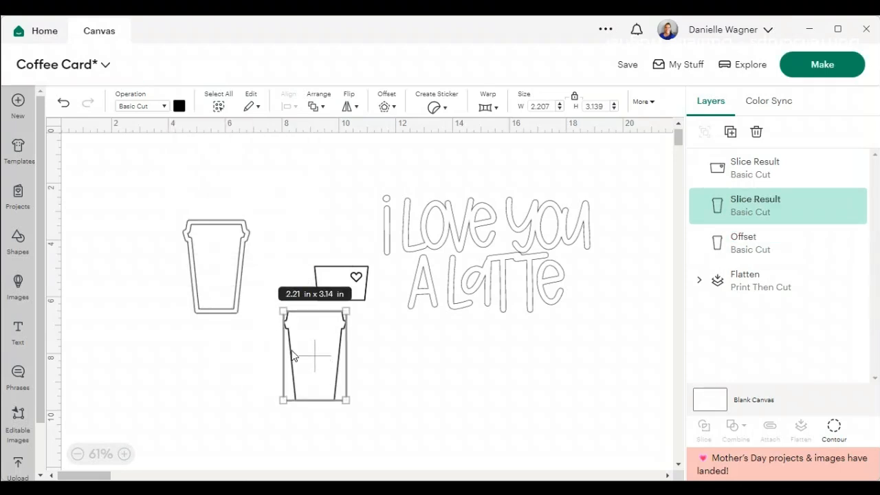
# Hide all inner contours of the white cup offset so it forms a solid shape
pyautogui.click(230, 279)
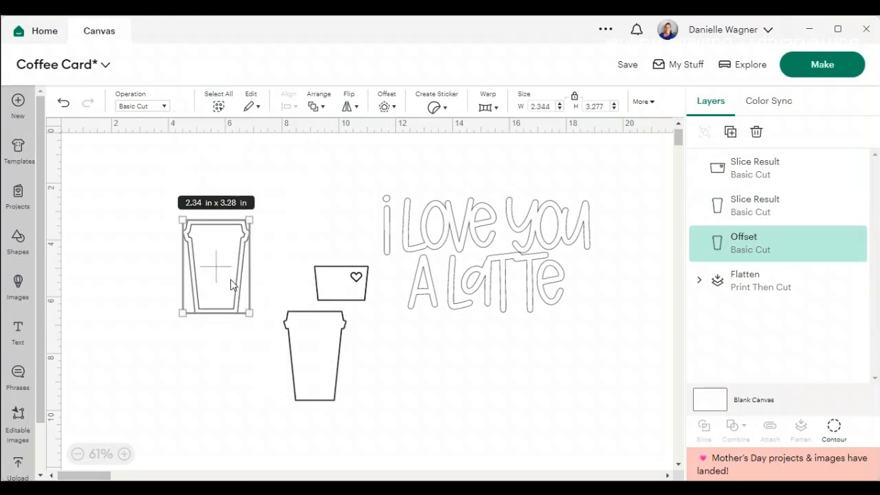
pyautogui.click(834, 428)
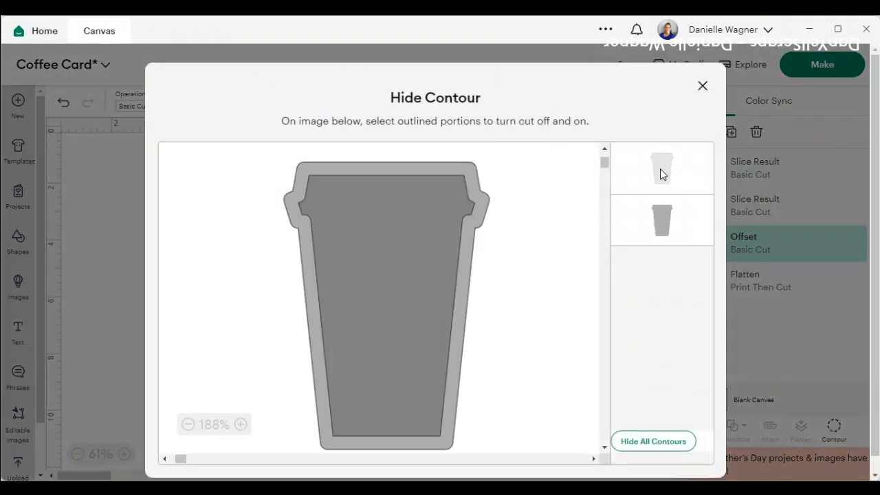
pyautogui.click(655, 444)
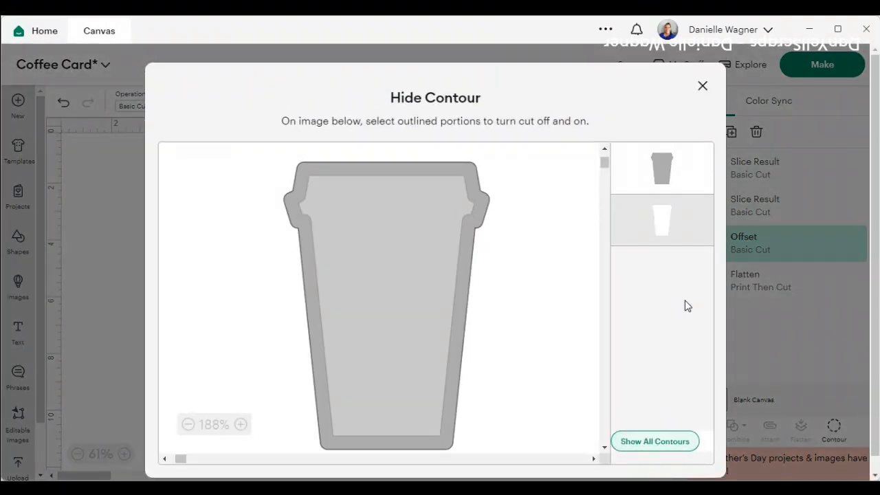
pyautogui.click(703, 86)
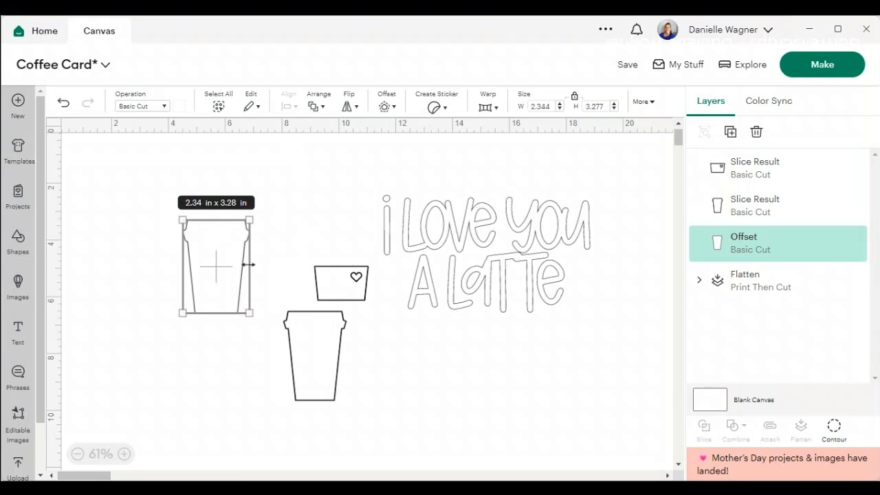
# Bring the cup outline nearer the white offset and change its operation to Print Then Cut
pyautogui.moveTo(299, 338); pyautogui.dragTo(264, 330)
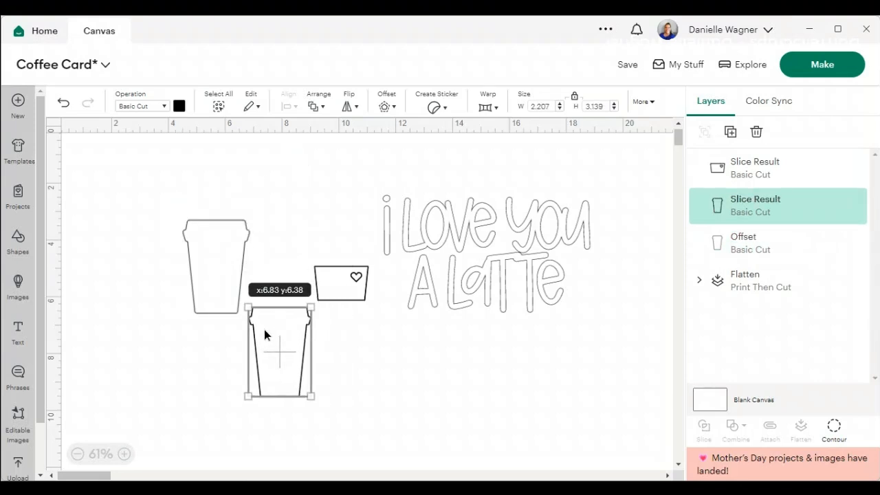
pyautogui.click(160, 108)
pyautogui.click(179, 311)
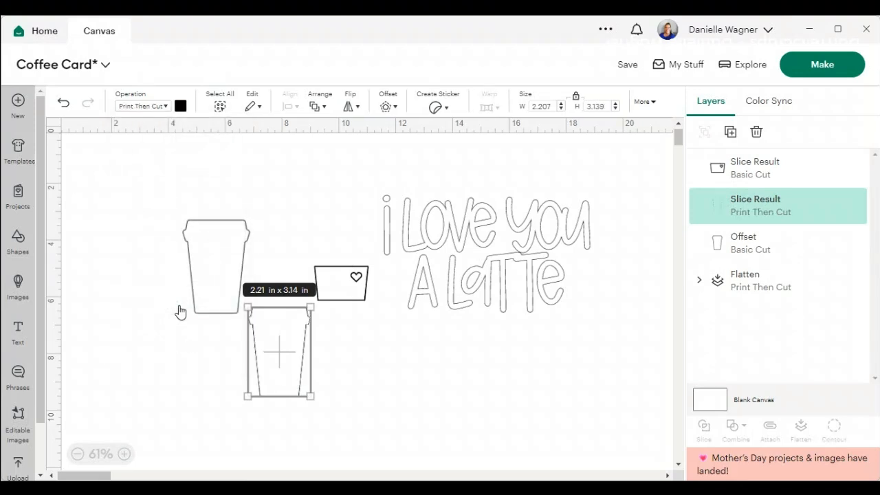
# Center the cup outline on the white offset, flatten the two together, and move the flattened cup below the lettering
pyautogui.moveTo(285, 348); pyautogui.dragTo(222, 260)
pyautogui.moveTo(274, 329); pyautogui.dragTo(170, 204)
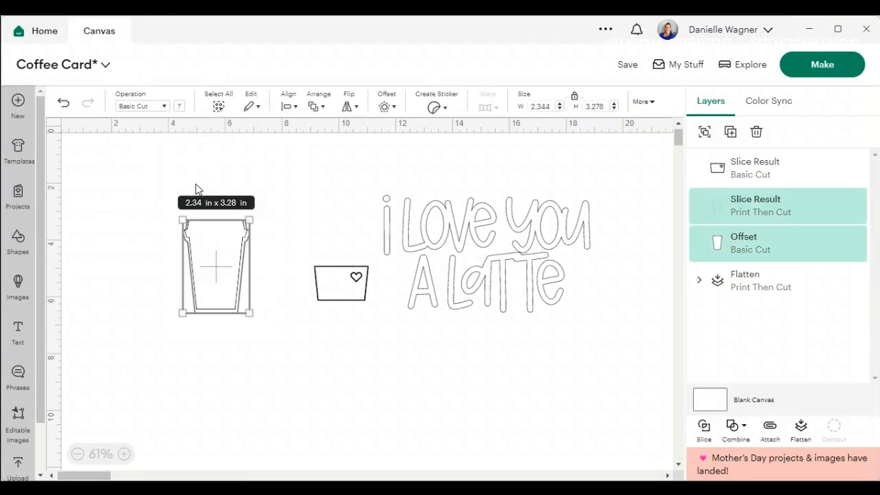
pyautogui.click(294, 107)
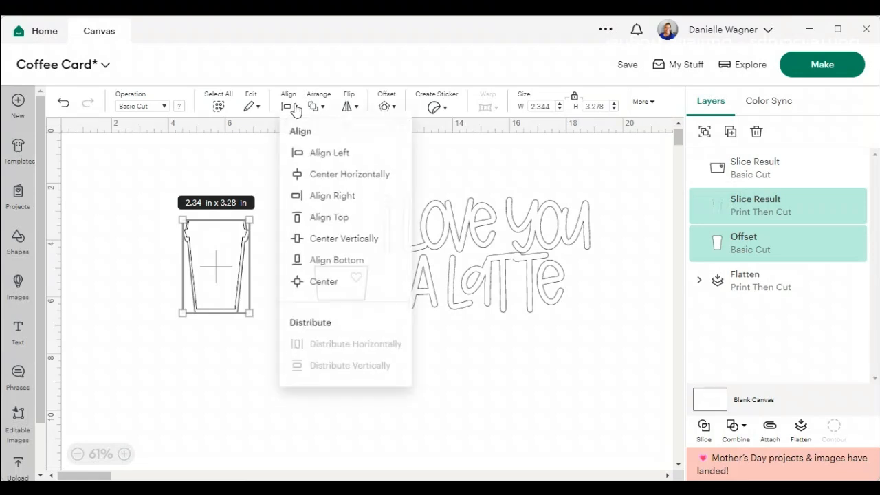
pyautogui.click(327, 286)
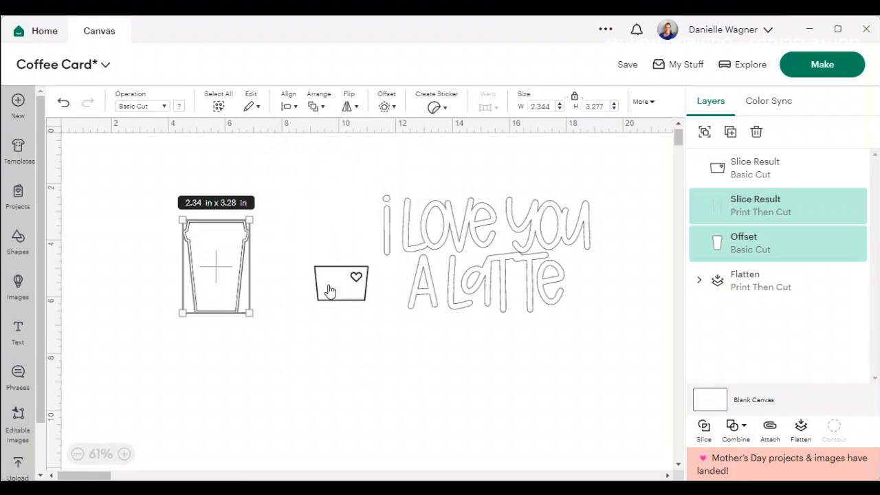
pyautogui.click(801, 427)
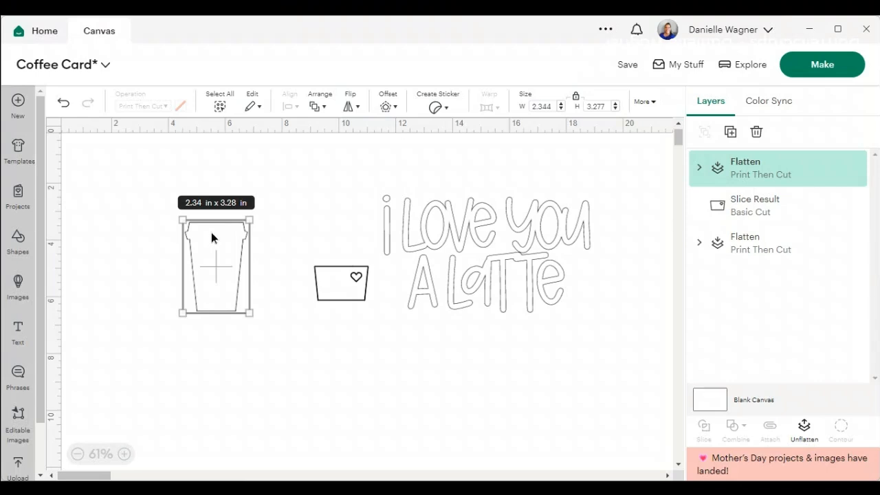
pyautogui.moveTo(211, 234); pyautogui.dragTo(581, 360)
# Move the heart sleeve into the empty space beside the lettering and create a 0.025 in offset with rounded corners around it
pyautogui.moveTo(344, 284); pyautogui.dragTo(270, 250)
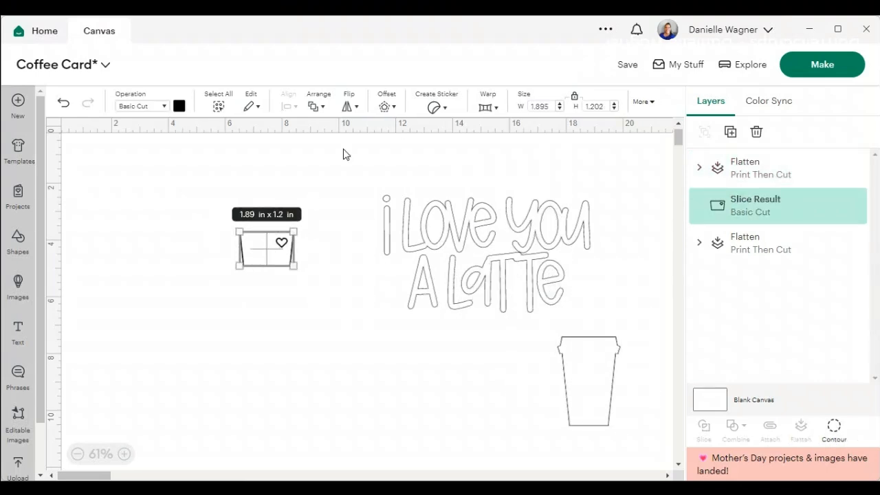
pyautogui.click(385, 108)
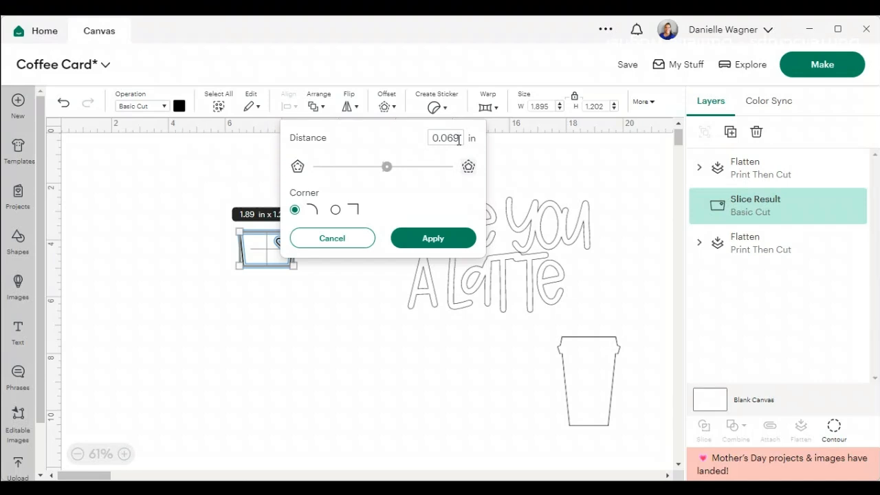
pyautogui.press('BackSpace')
pyautogui.press('BackSpace')
pyautogui.write('14')
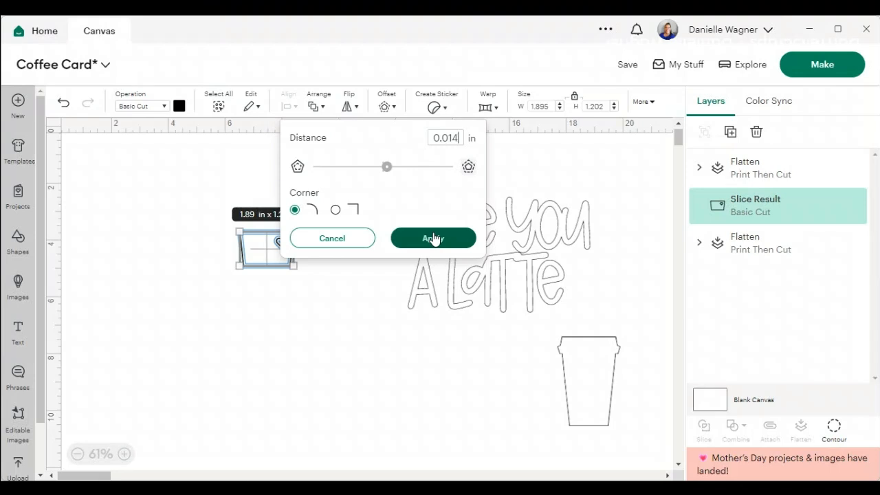
pyautogui.press('BackSpace')
pyautogui.press('BackSpace')
pyautogui.write('25')
pyautogui.click(433, 238)
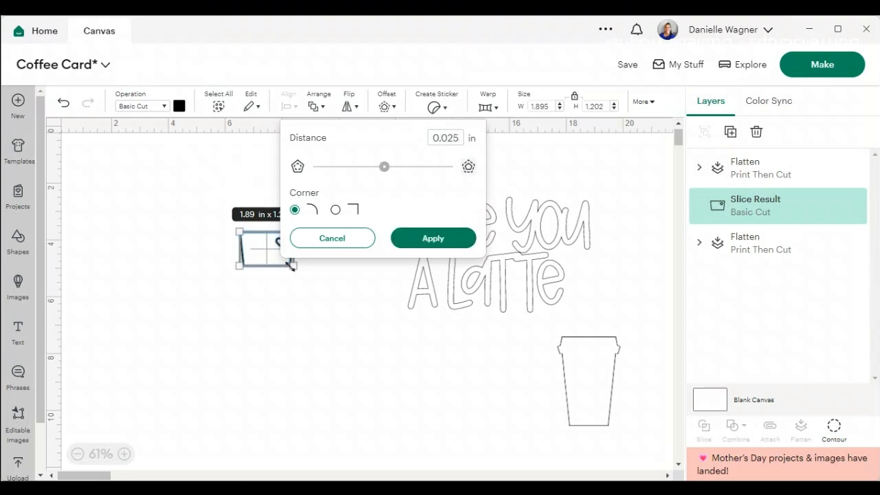
pyautogui.click(418, 238)
pyautogui.click(302, 295)
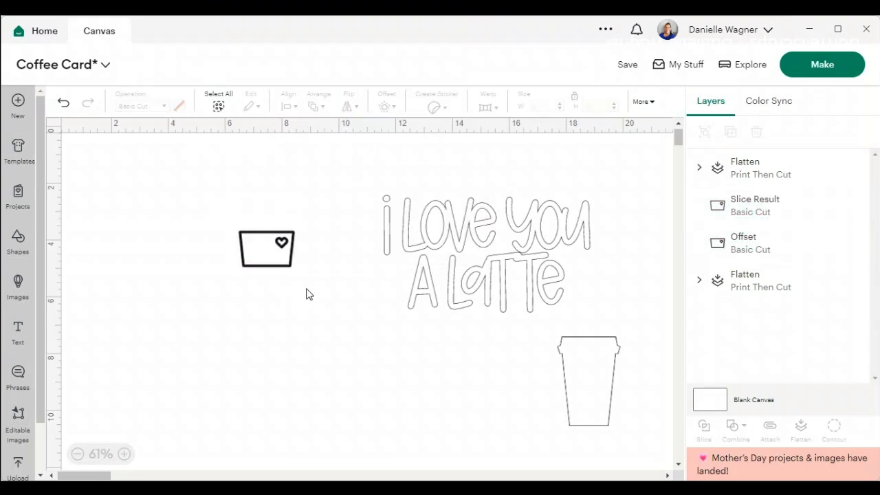
# Move the thin sleeve outline off its offset and hide all contours of the offset so it forms a solid shape
pyautogui.moveTo(302, 284); pyautogui.dragTo(248, 344)
pyautogui.moveTo(265, 250); pyautogui.dragTo(300, 310)
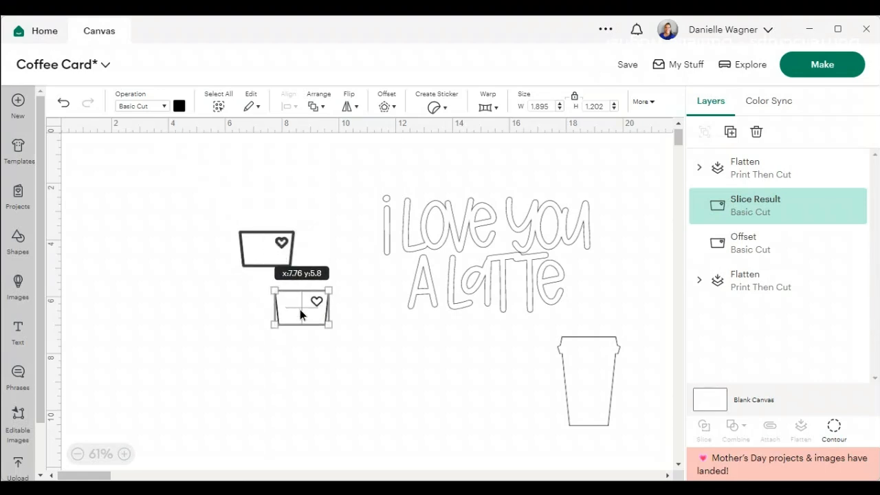
pyautogui.click(250, 248)
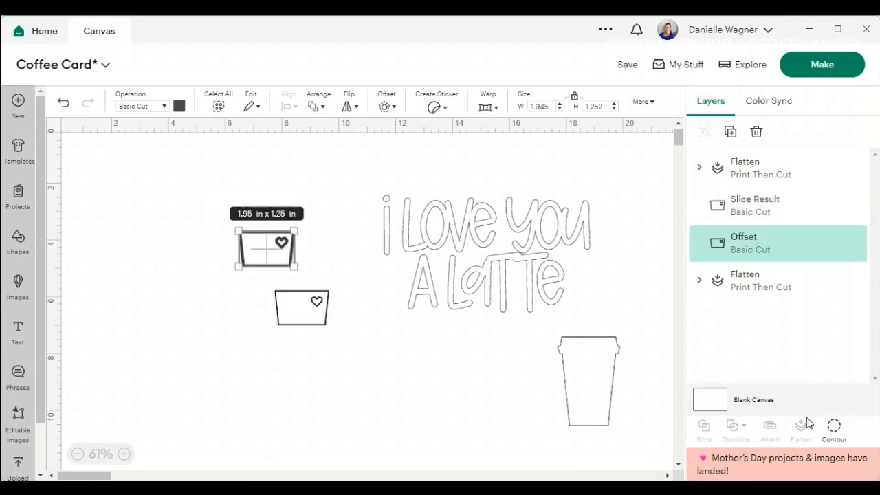
pyautogui.click(833, 429)
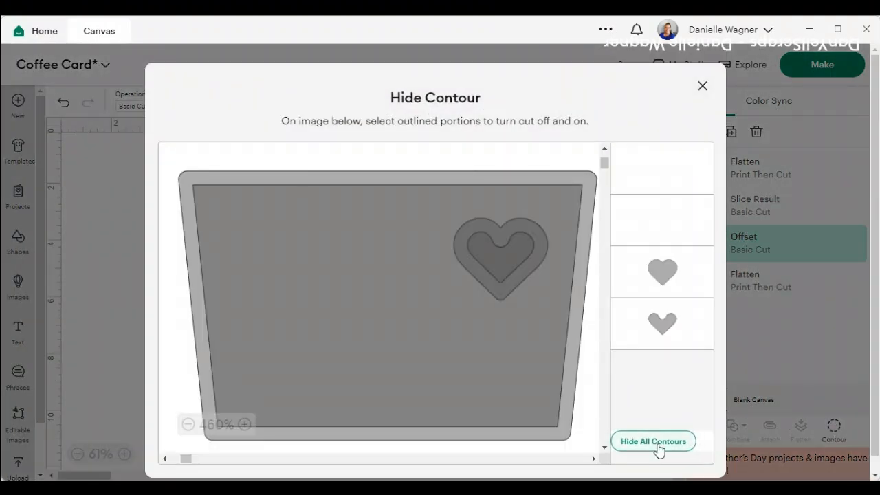
pyautogui.click(658, 447)
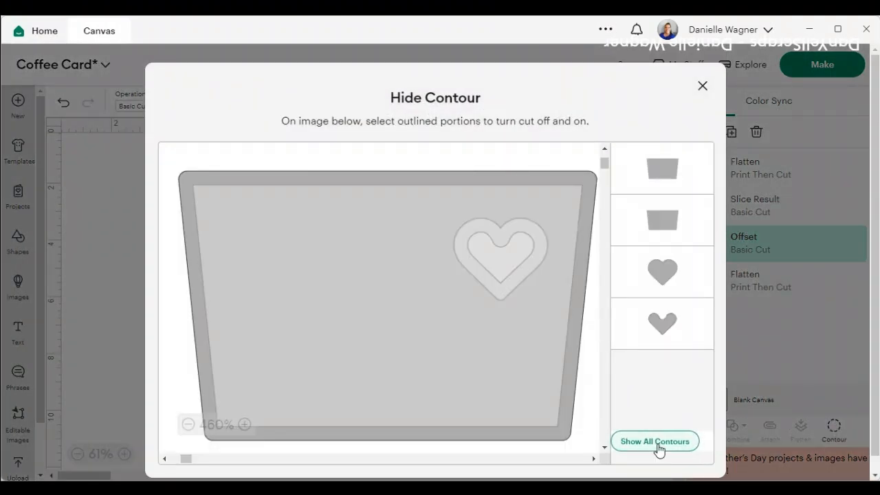
pyautogui.click(700, 88)
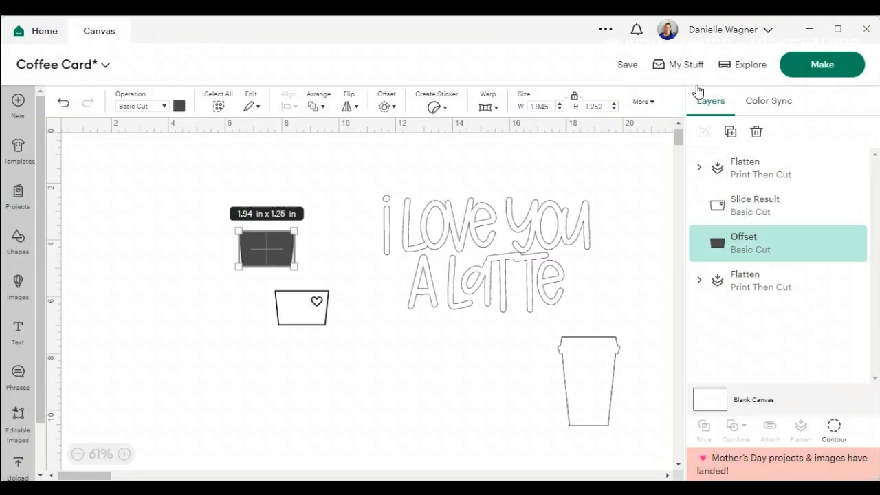
# Change the solid sleeve offset's color to white
pyautogui.click(178, 108)
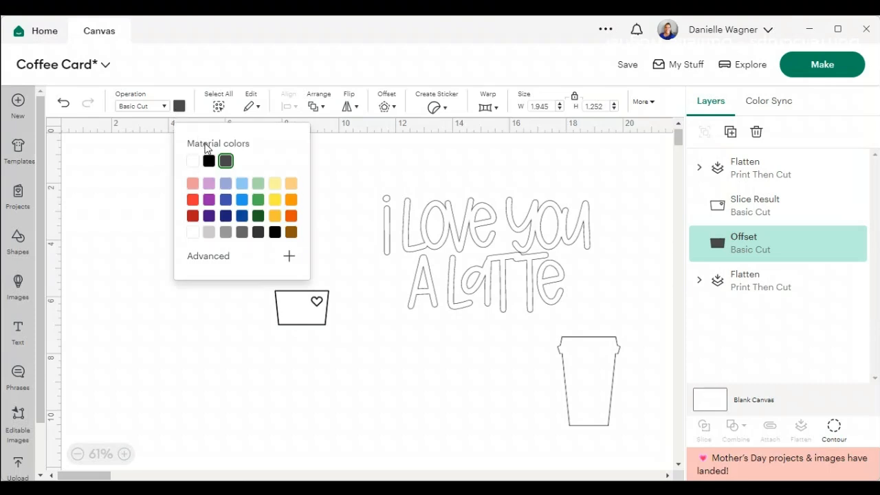
pyautogui.click(194, 161)
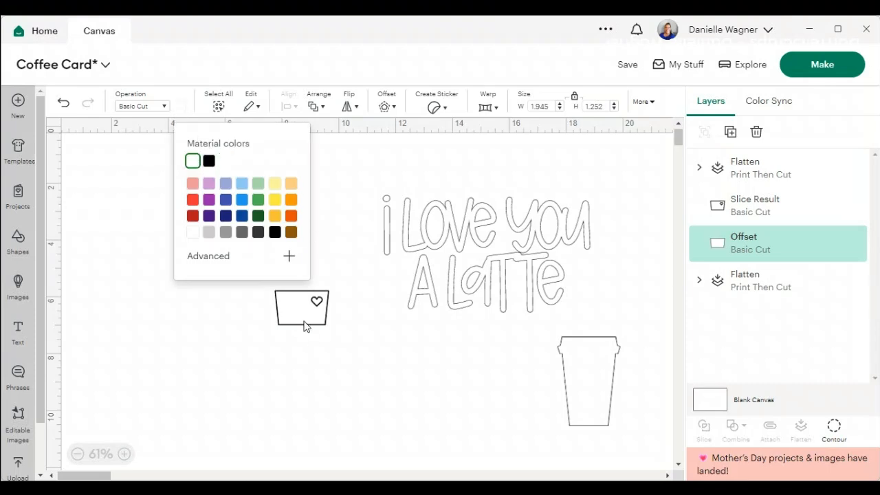
pyautogui.click(314, 360)
# Move the sleeve outline beside the white sleeve offset and change its operation to Print Then Cut
pyautogui.moveTo(312, 310); pyautogui.dragTo(209, 259)
pyautogui.click(306, 287)
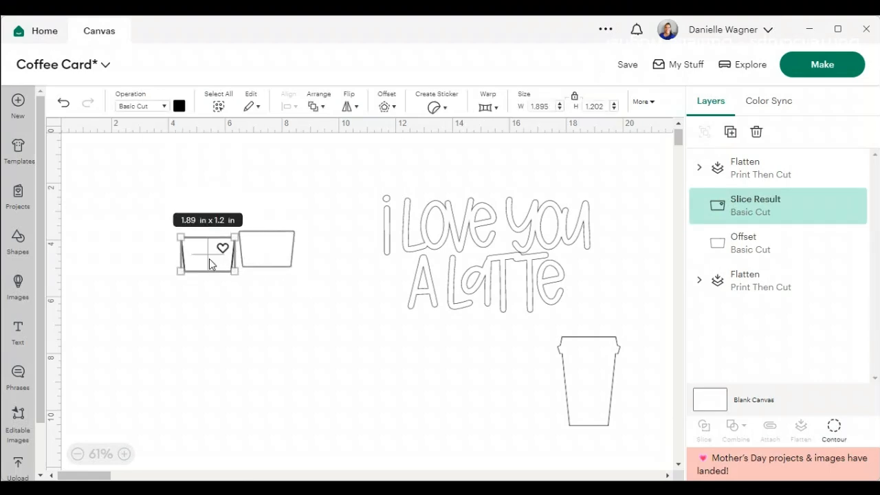
pyautogui.click(159, 110)
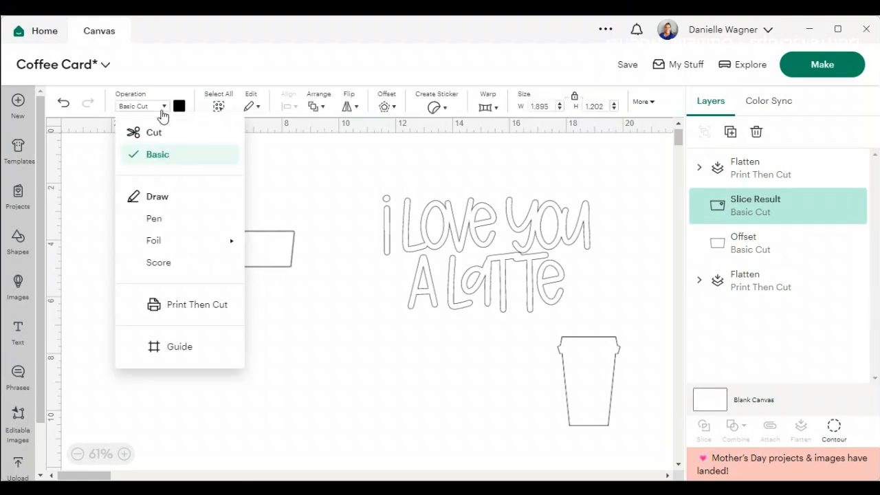
pyautogui.click(183, 305)
# Center the sleeve outline on the white sleeve offset and flatten the two together
pyautogui.moveTo(208, 256); pyautogui.dragTo(267, 249)
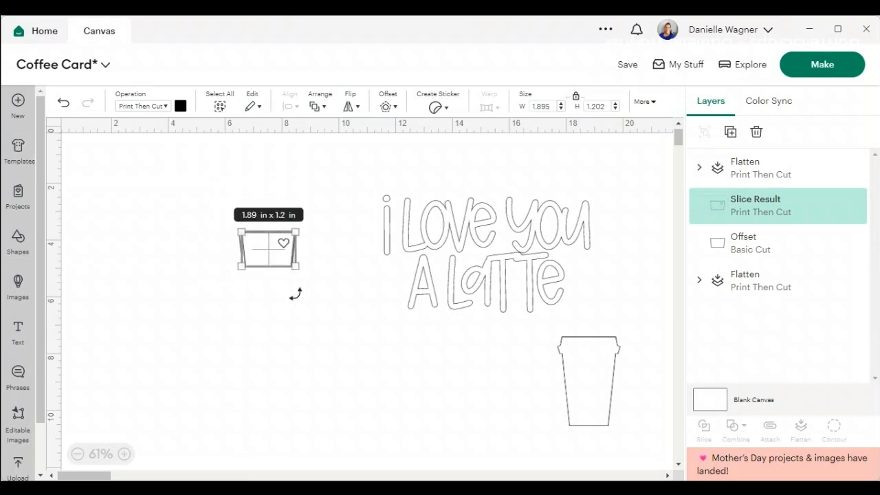
pyautogui.moveTo(302, 302); pyautogui.dragTo(301, 273)
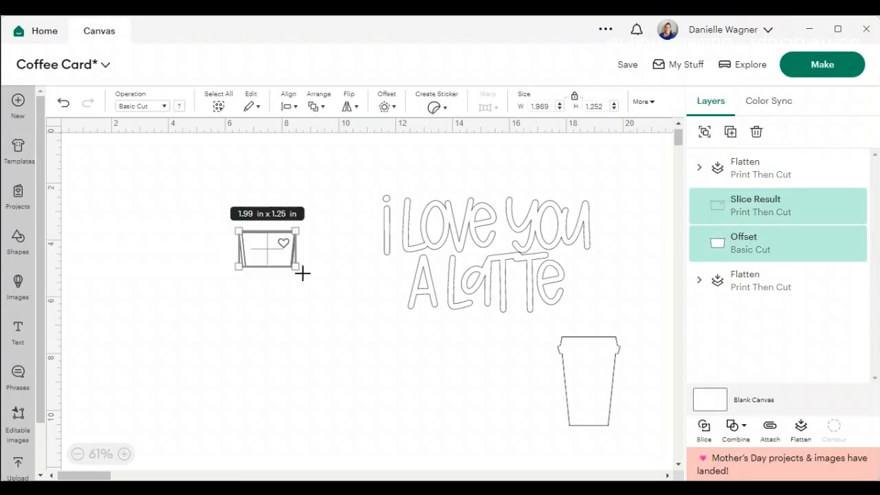
pyautogui.click(296, 112)
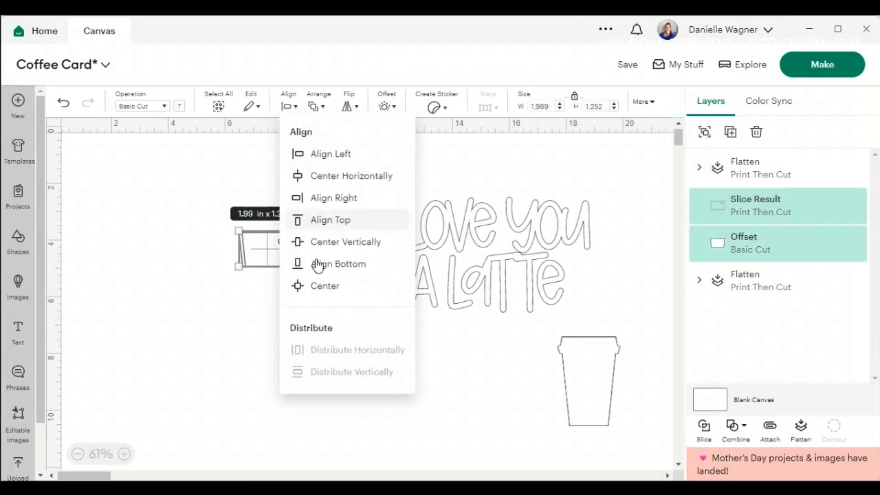
pyautogui.click(321, 294)
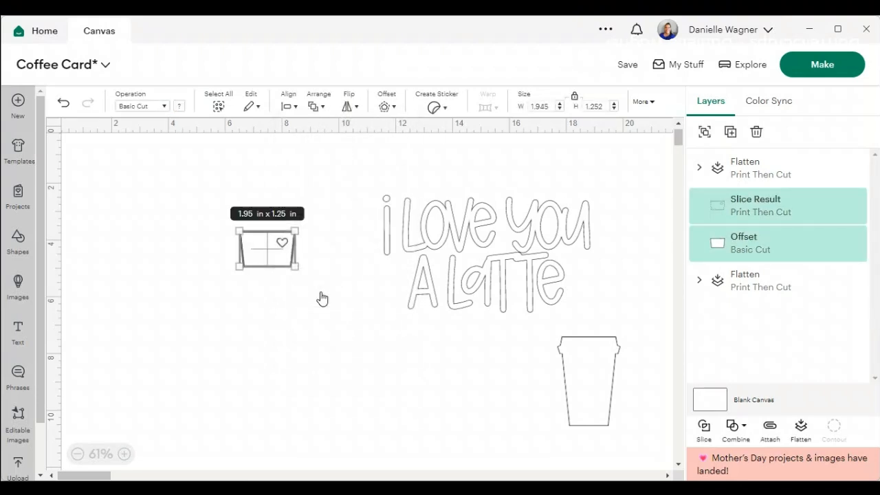
pyautogui.click(801, 428)
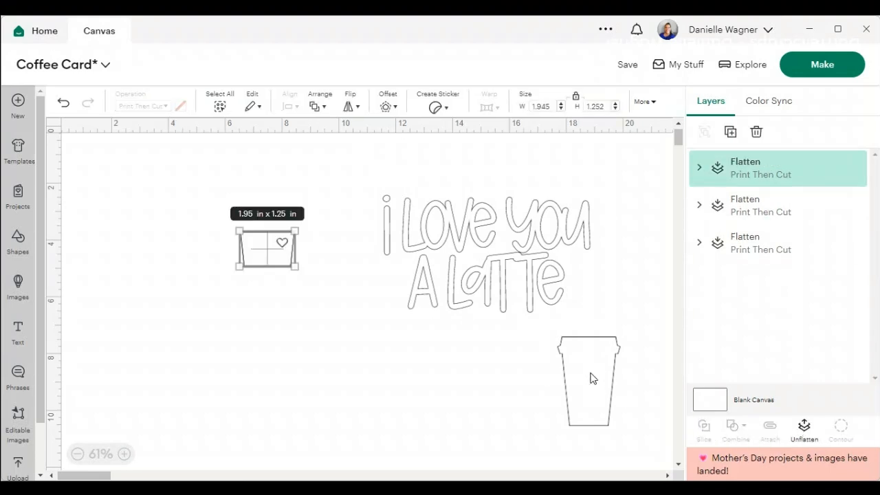
# Move the flattened cup to the empty side of the lettering and fit the flattened sleeve over the cup's middle
pyautogui.moveTo(593, 379); pyautogui.dragTo(167, 260)
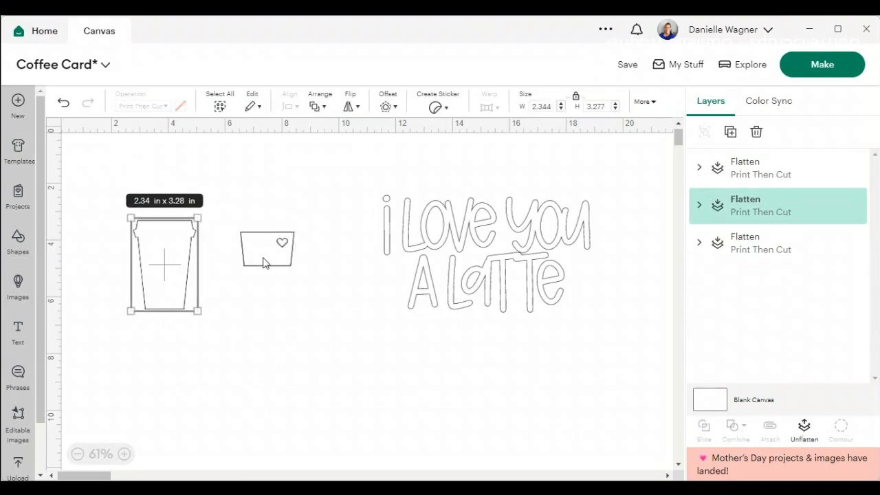
pyautogui.moveTo(263, 263); pyautogui.dragTo(163, 278)
pyautogui.click(258, 288)
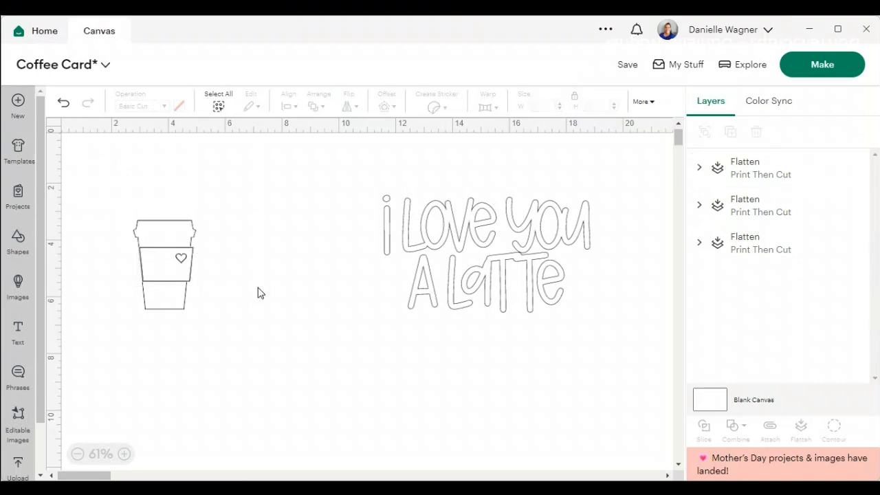
pyautogui.moveTo(211, 317); pyautogui.dragTo(252, 253)
pyautogui.moveTo(171, 270); pyautogui.dragTo(168, 268)
pyautogui.click(246, 328)
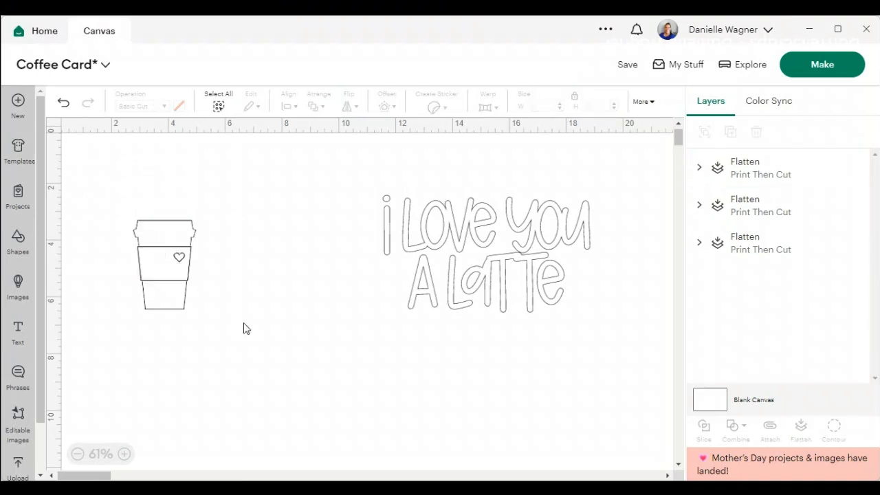
# Move the "i Love you A Latte" sentiment next to the cup and set its width to 3.5 in
pyautogui.moveTo(507, 225); pyautogui.dragTo(347, 251)
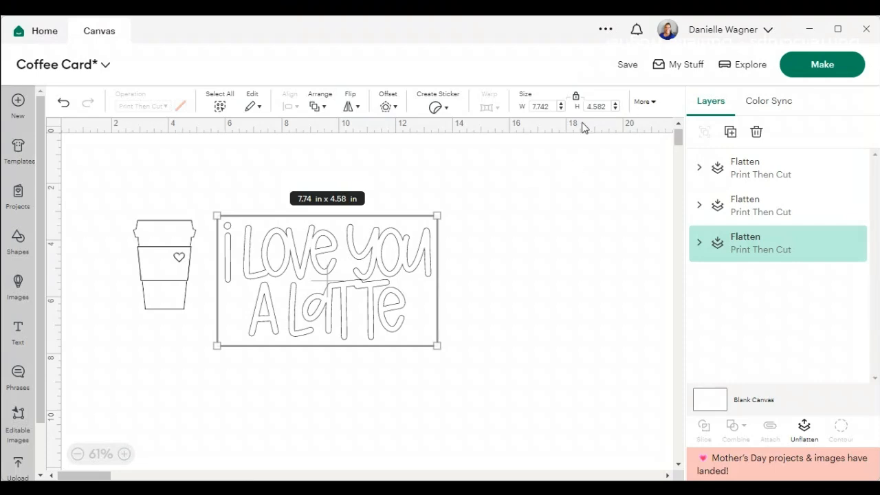
pyautogui.click(556, 107)
pyautogui.write('3.5')
pyautogui.press('Tab')
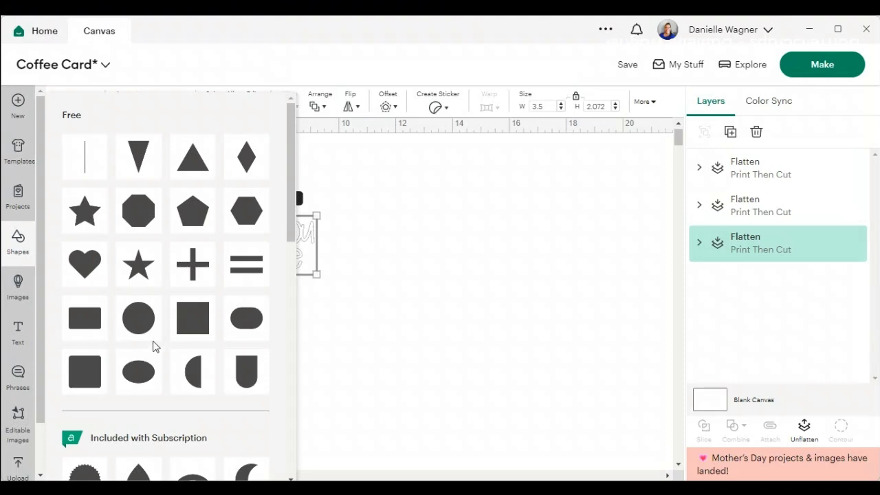
# Insert a square shape and resize it with unlocked proportions to 4.25 in wide by 5.5 in high, then relock the proportions
pyautogui.click(192, 331)
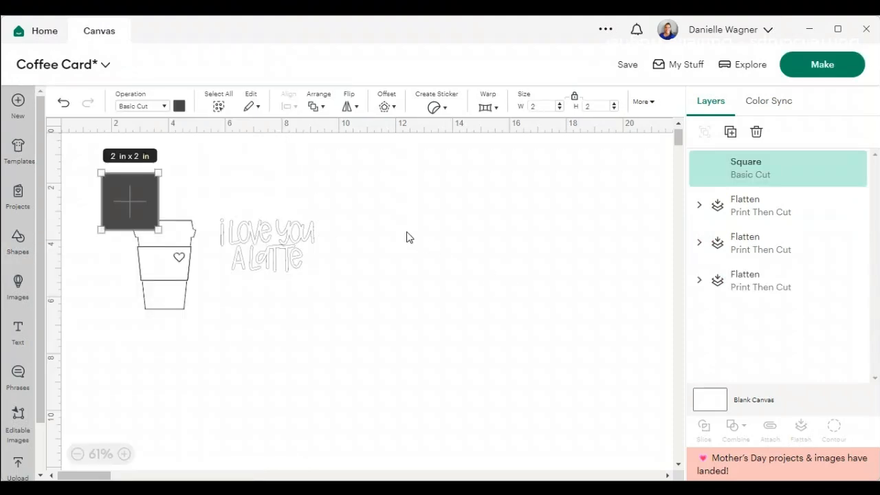
pyautogui.click(575, 99)
pyautogui.click(544, 108)
pyautogui.write('4.25')
pyautogui.press('Tab')
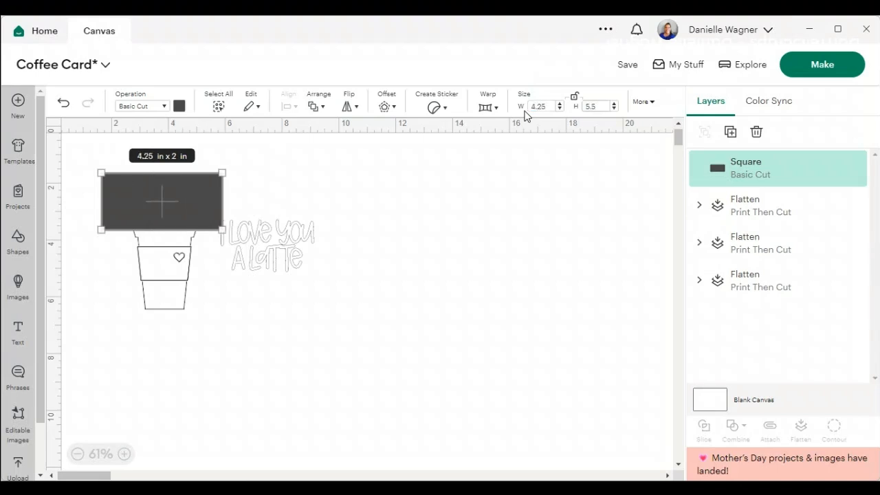
pyautogui.press('Return')
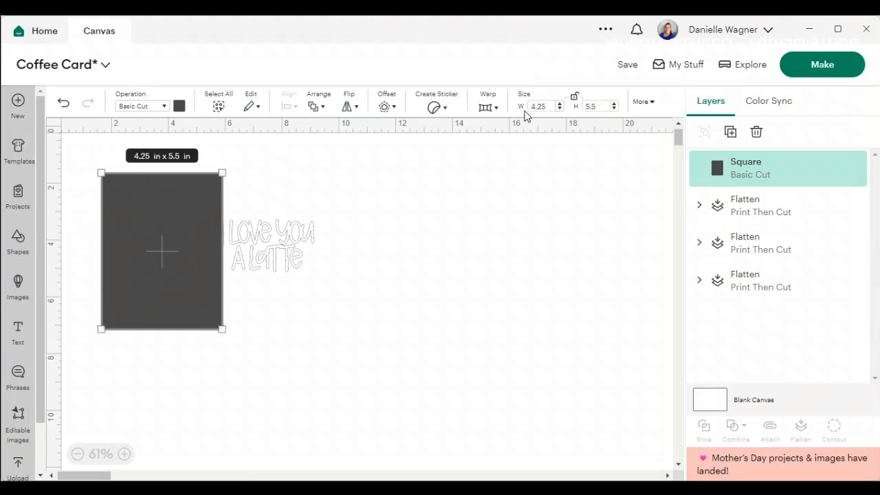
pyautogui.click(574, 98)
# Move the card rectangle to the far side of the sentiment and send it to the back
pyautogui.moveTo(190, 223); pyautogui.dragTo(437, 226)
pyautogui.rightClick(437, 226)
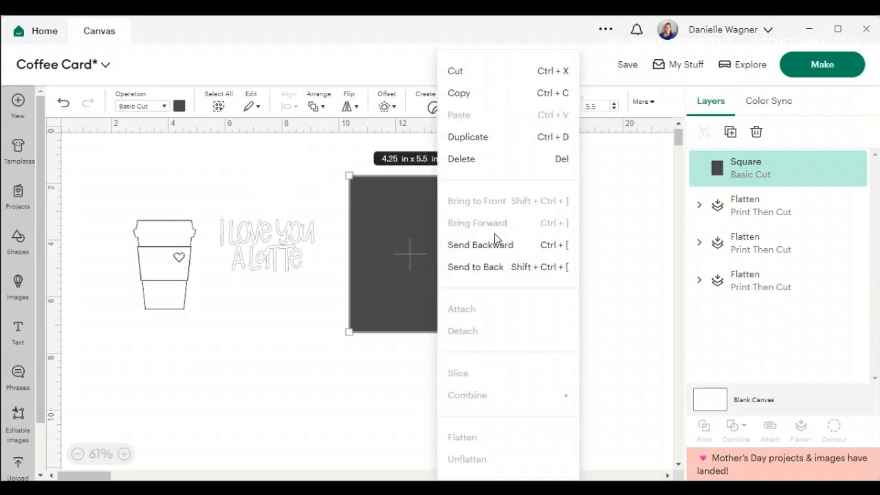
pyautogui.click(501, 268)
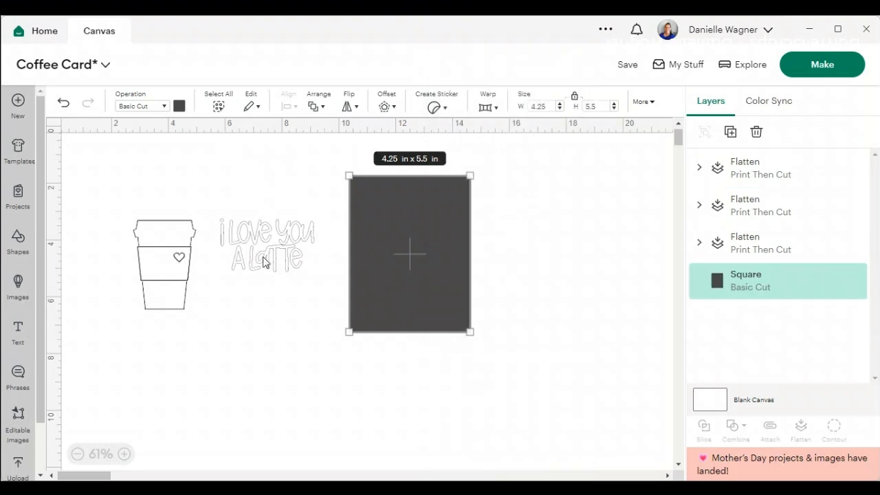
# Place the sentiment on the upper part of the card rectangle and shrink it to about 2.54 in wide
pyautogui.moveTo(258, 253); pyautogui.dragTo(410, 229)
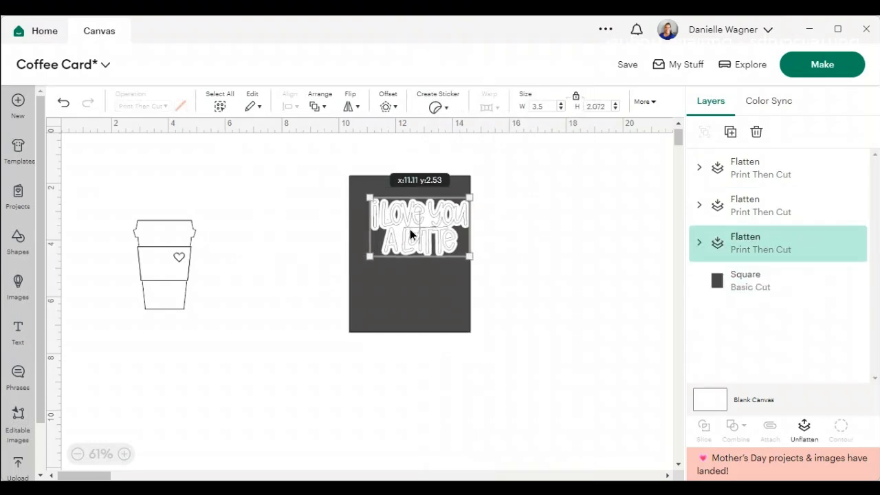
pyautogui.moveTo(471, 259); pyautogui.dragTo(429, 237)
# Place the cup on the lower part of the card rectangle and fit the heart sleeve over it
pyautogui.moveTo(163, 306); pyautogui.dragTo(398, 319)
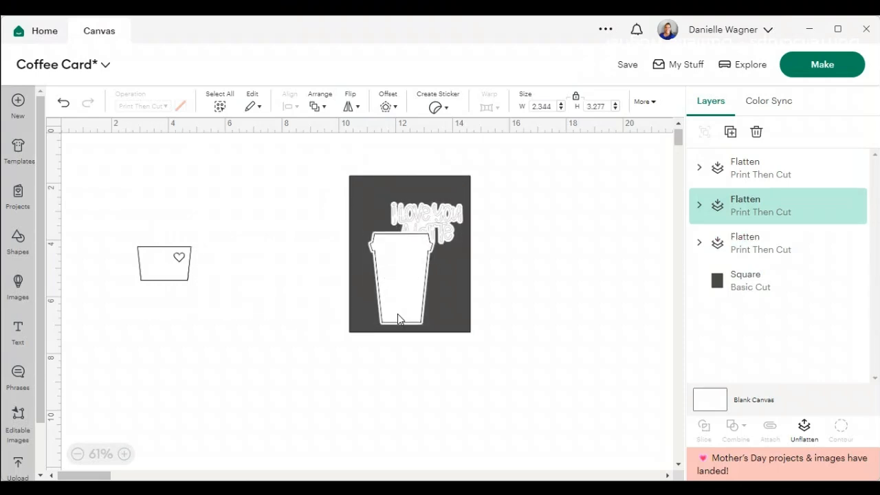
pyautogui.moveTo(160, 272); pyautogui.dragTo(395, 275)
pyautogui.click(595, 297)
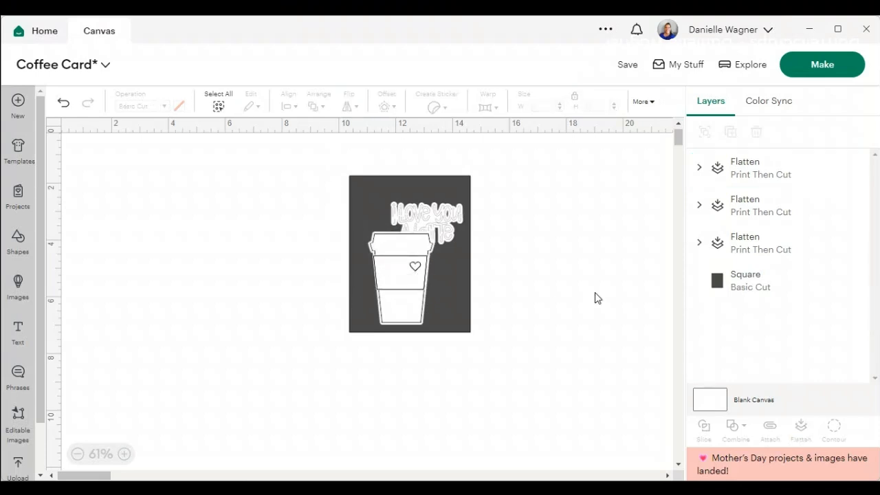
# Move the sentiment up near the card rectangle's top edge so it clears the cup lid
pyautogui.click(406, 281)
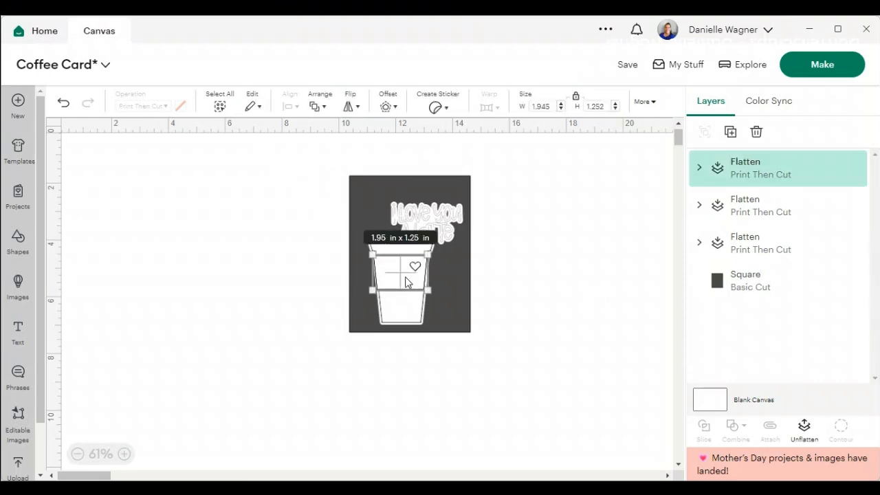
pyautogui.click(582, 300)
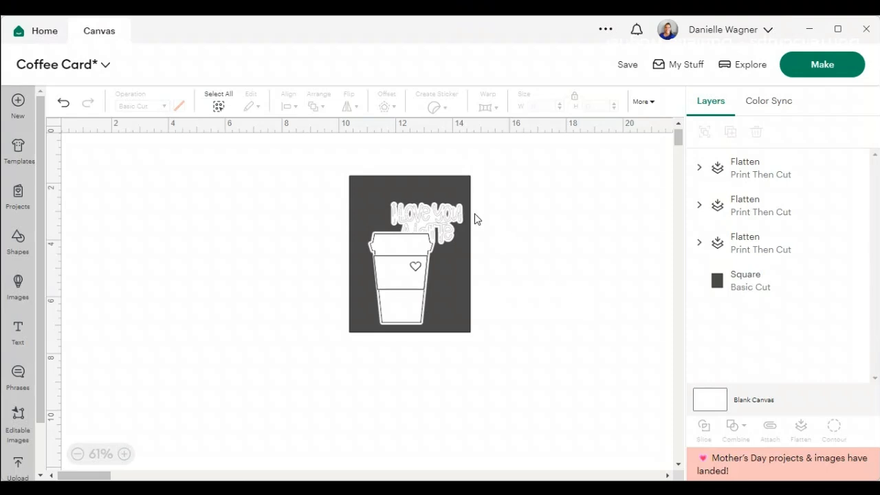
pyautogui.moveTo(443, 200); pyautogui.dragTo(445, 179)
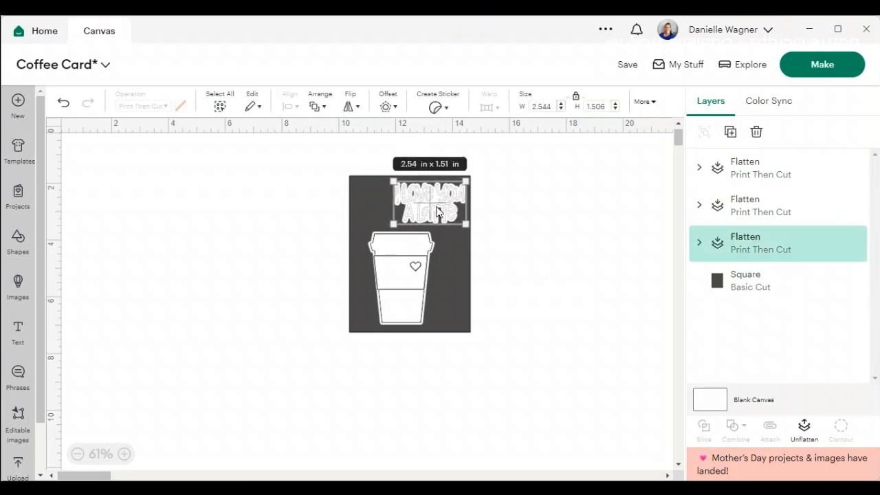
# Select the cup together with its heart sleeve and resize both proportionally to 1.75 in wide
pyautogui.click(411, 308)
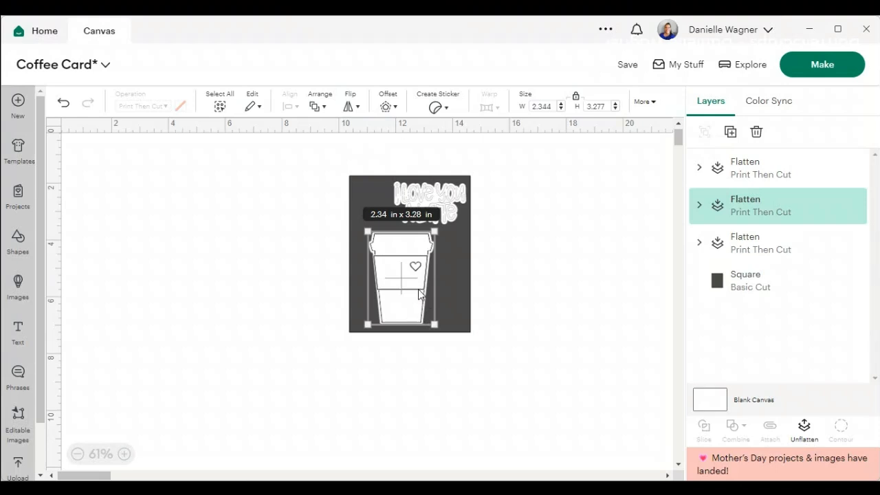
pyautogui.keyDown('shift'); pyautogui.click(404, 278); pyautogui.keyUp('shift')
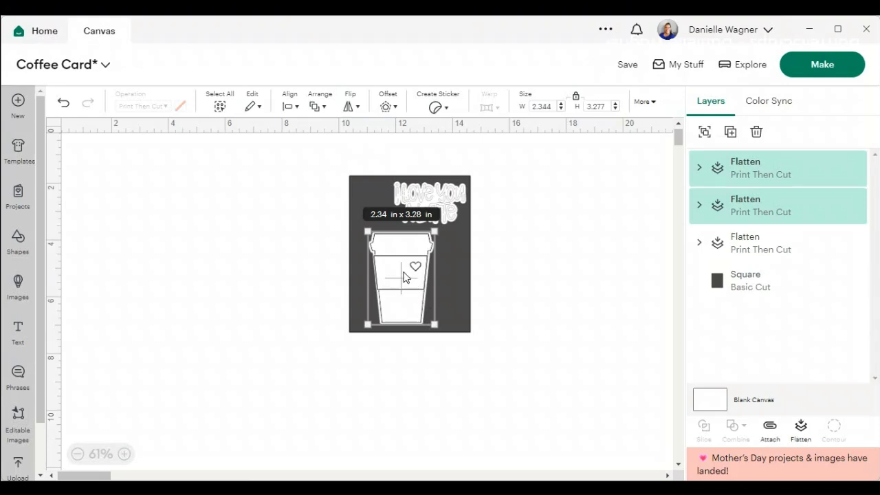
pyautogui.moveTo(436, 328); pyautogui.dragTo(425, 308)
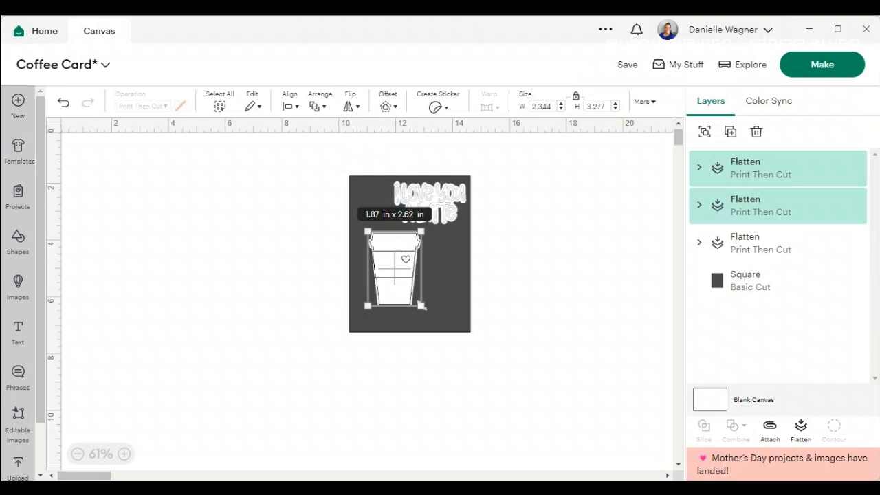
pyautogui.moveTo(424, 307)
pyautogui.mouseDown()
pyautogui.moveTo(428, 314)
pyautogui.moveTo(419, 301)
pyautogui.mouseUp()
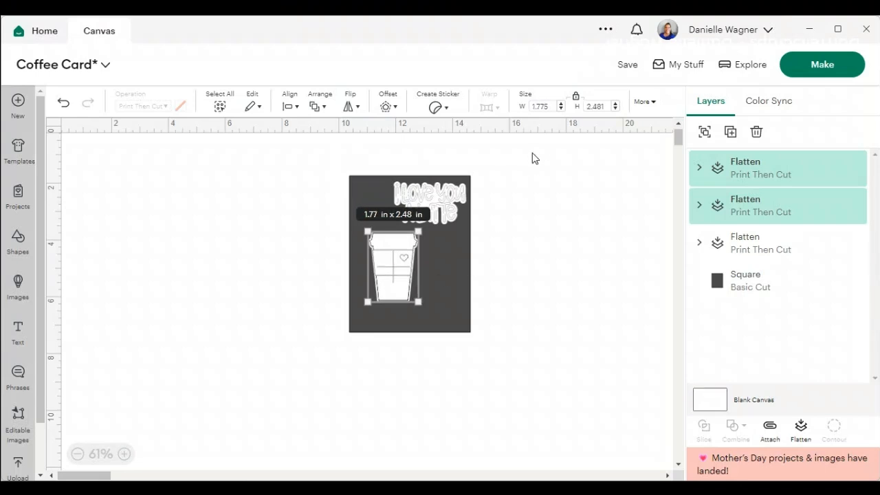
pyautogui.click(551, 107)
pyautogui.press('Tab')
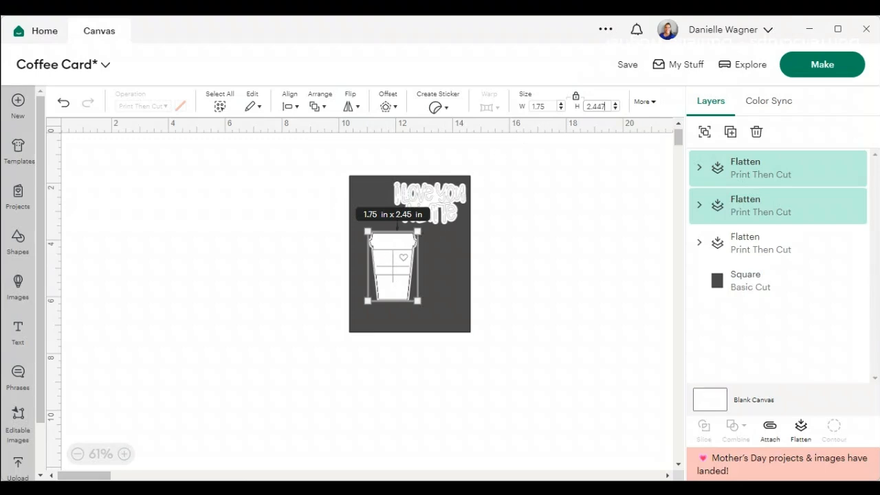
# Try the sentiment lower on the card rectangle, beside the cup
pyautogui.moveTo(444, 191); pyautogui.dragTo(443, 236)
pyautogui.click(398, 288)
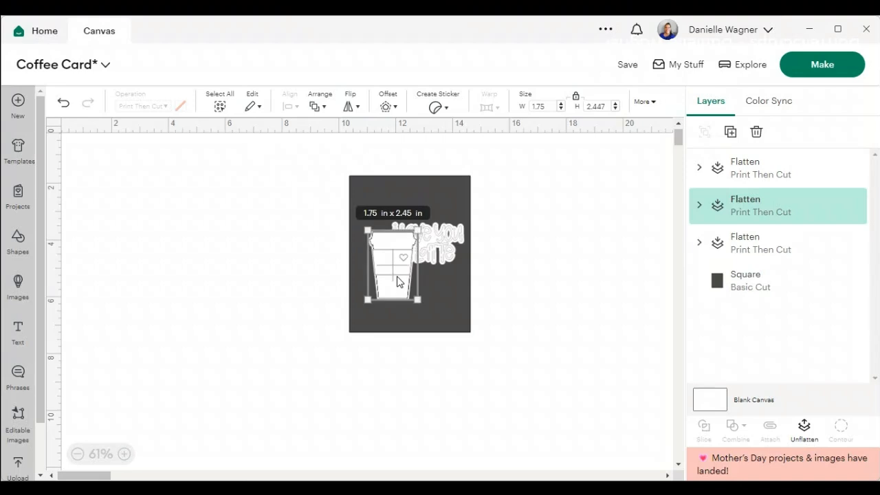
pyautogui.keyDown('shift'); pyautogui.click(388, 262); pyautogui.keyUp('shift')
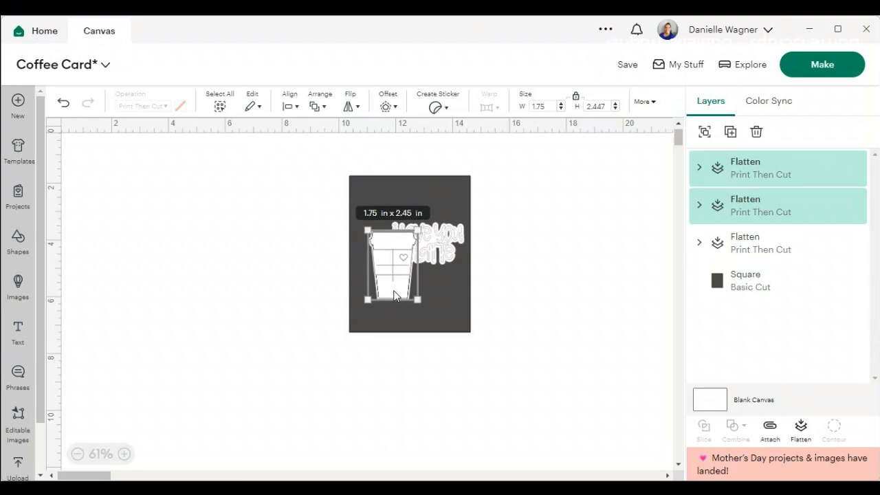
pyautogui.click(63, 104)
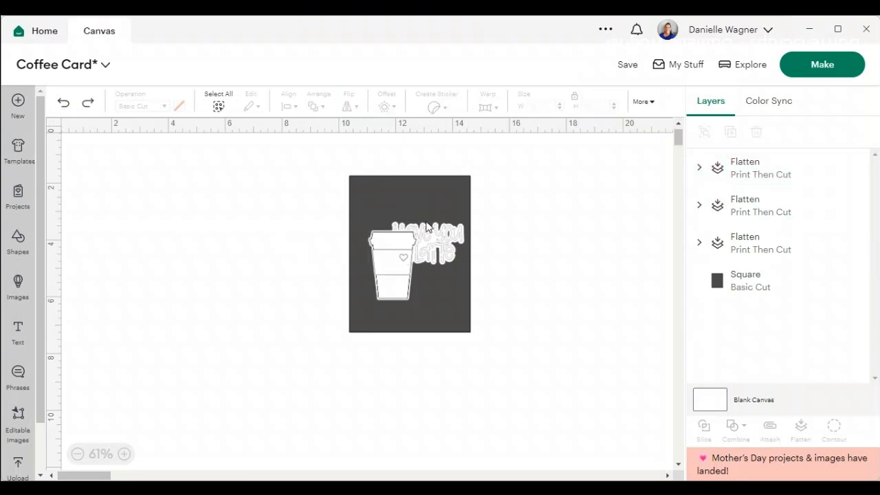
# Try the cup higher on the card rectangle, return it to its sleeve, and set the sentiment aside off the rectangle
pyautogui.click(388, 240)
pyautogui.moveTo(388, 241); pyautogui.dragTo(383, 216)
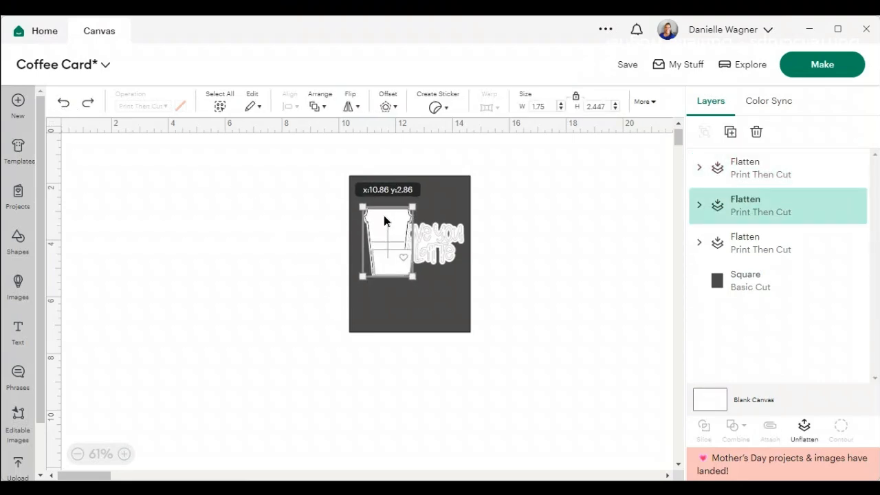
pyautogui.moveTo(395, 265); pyautogui.dragTo(399, 285)
pyautogui.moveTo(453, 240); pyautogui.dragTo(555, 216)
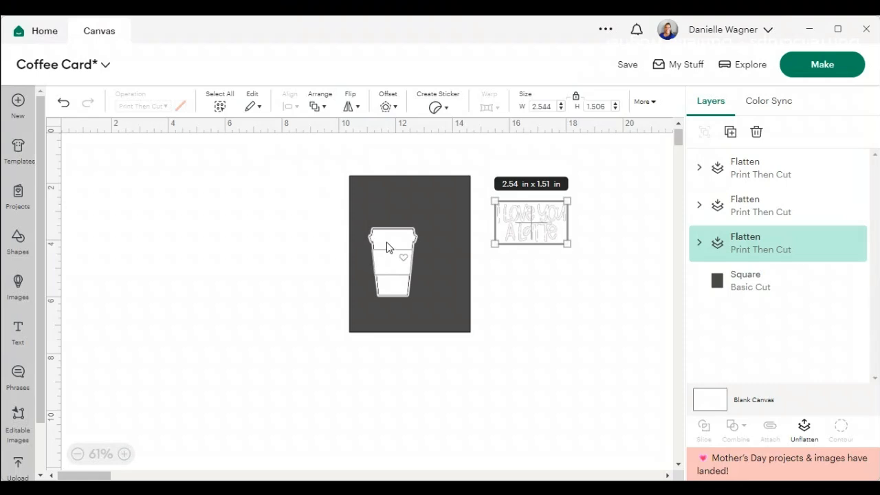
# Group the cup with its heart sleeve and center them low on the card rectangle with the sentiment placed directly above
pyautogui.click(387, 247)
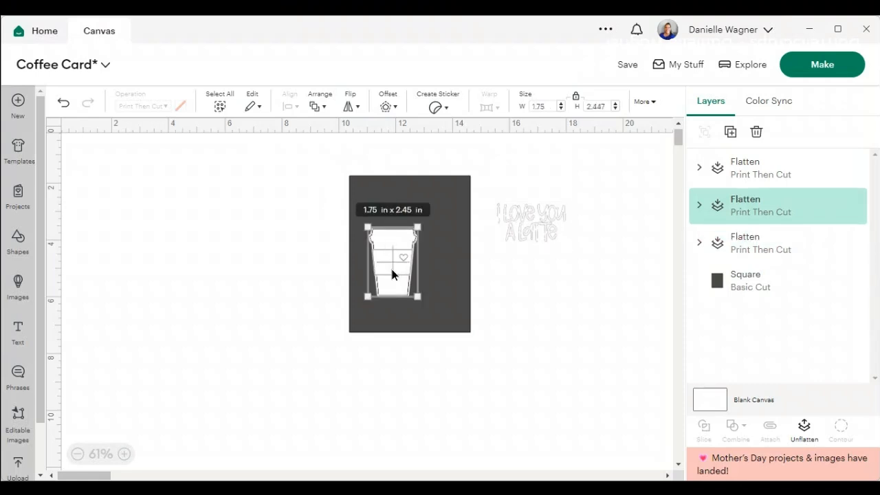
pyautogui.click(704, 131)
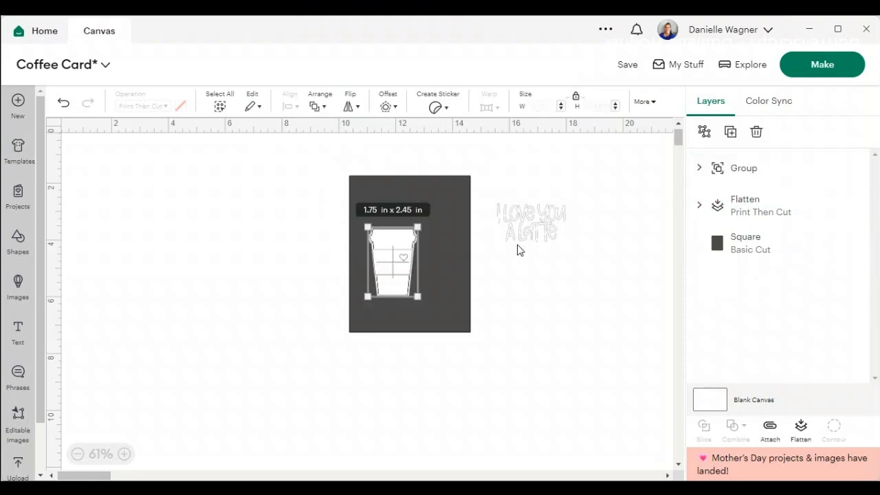
pyautogui.moveTo(388, 275); pyautogui.dragTo(407, 291)
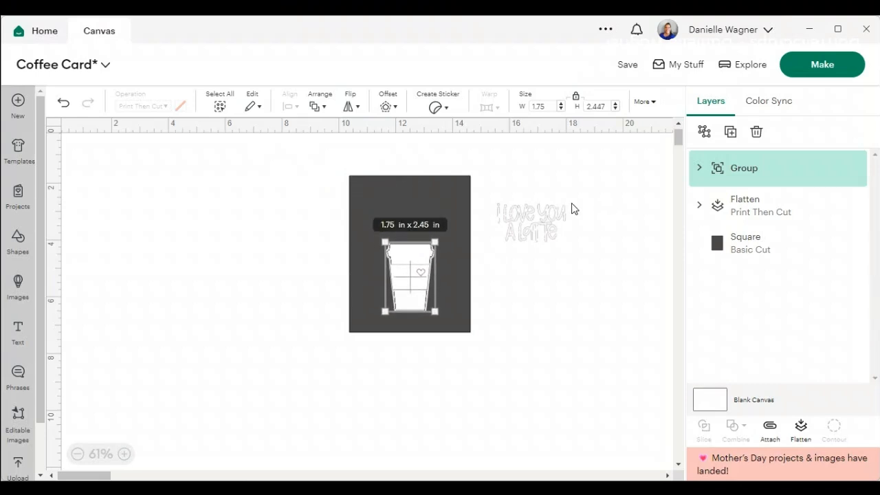
pyautogui.moveTo(554, 220); pyautogui.dragTo(433, 215)
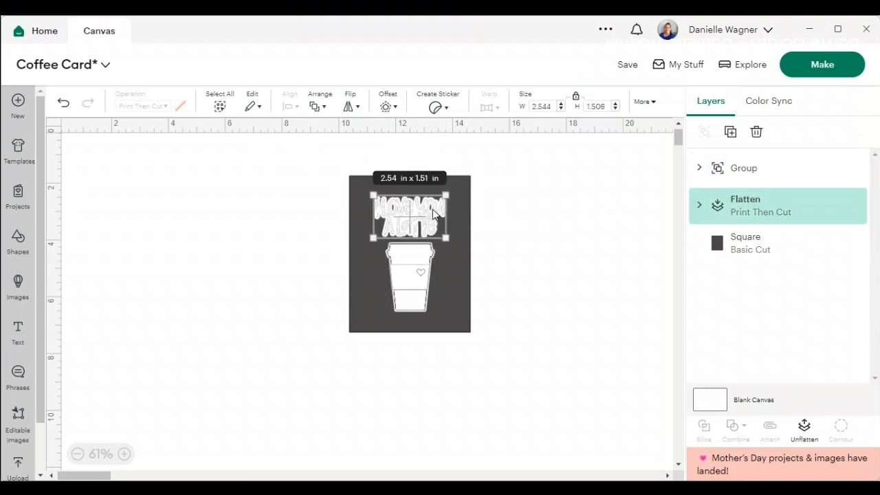
pyautogui.click(565, 331)
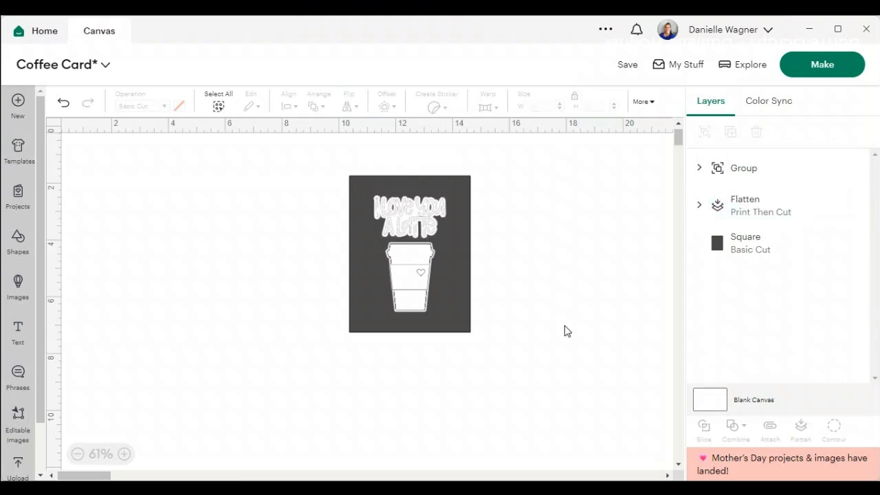
# Enlarge the grouped cup to about 2.27 in wide, then duplicate it and place the two cups side by side below the sentiment
pyautogui.click(422, 295)
pyautogui.moveTo(434, 312); pyautogui.dragTo(449, 332)
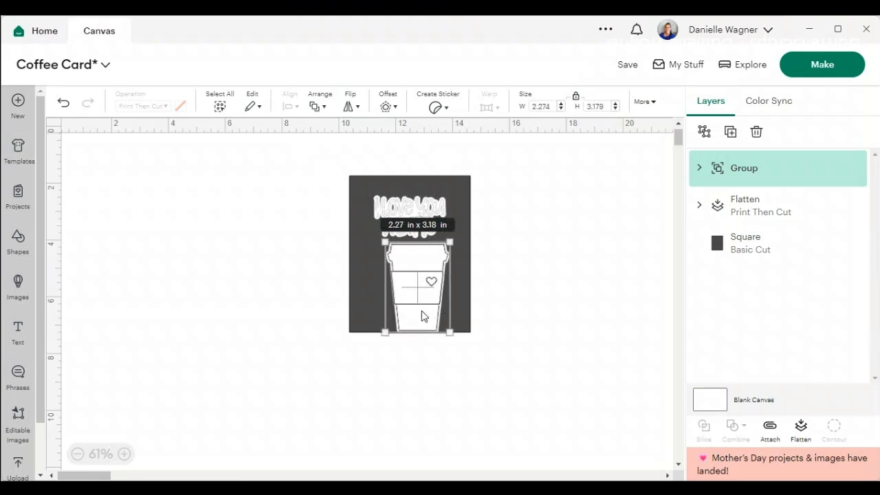
pyautogui.hotkey('ctrl', 'd')
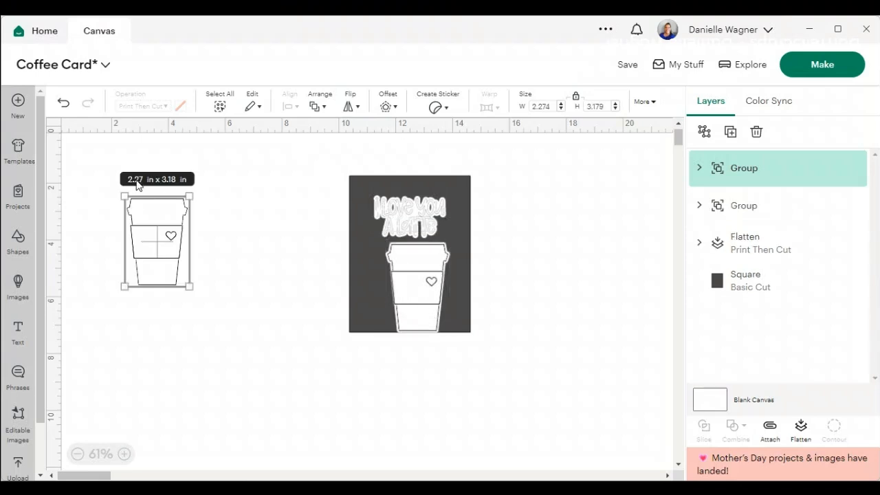
pyautogui.moveTo(164, 222); pyautogui.dragTo(447, 272)
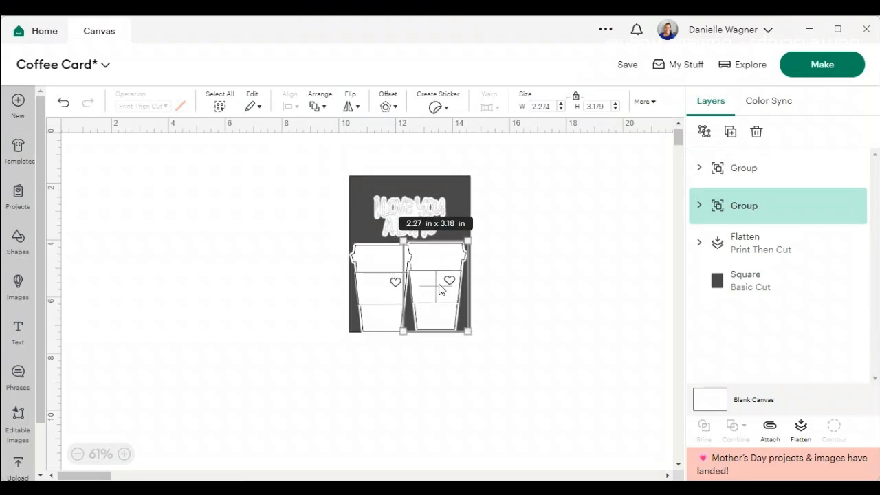
# Set the width of each of the two grouped cups to 2 in, keeping their proportions
pyautogui.click(379, 317)
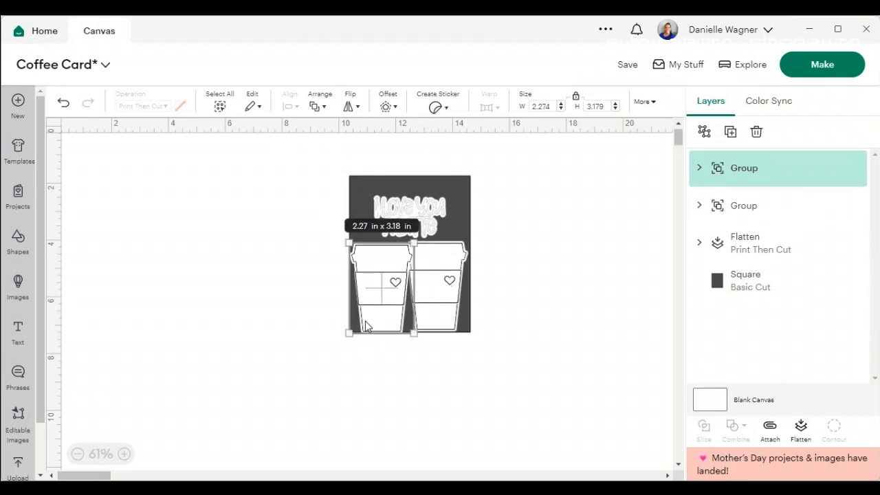
pyautogui.click(555, 105)
pyautogui.write('2')
pyautogui.press('Tab')
pyautogui.click(434, 297)
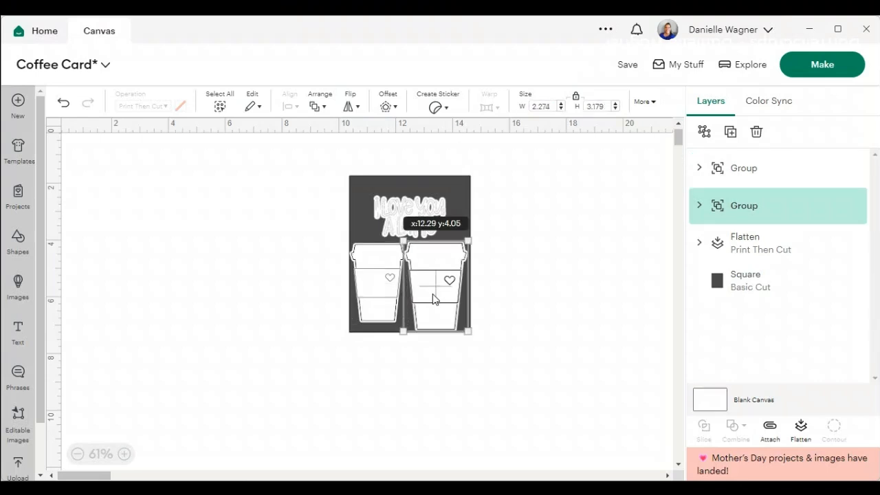
pyautogui.click(554, 105)
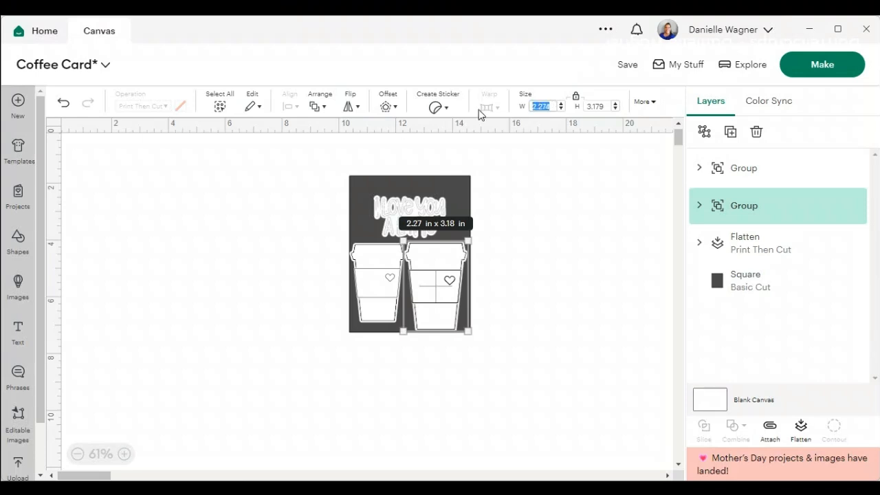
pyautogui.write('2')
pyautogui.press('Tab')
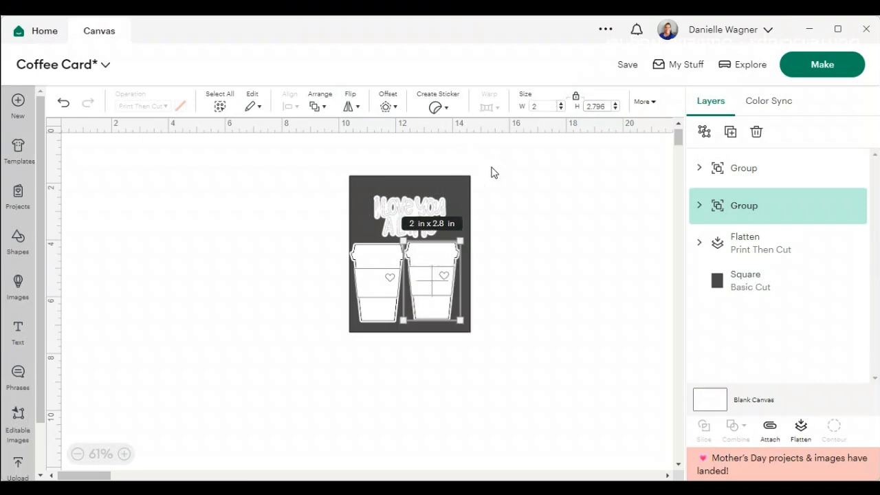
# Delete the dark card rectangle behind the sentiment and the two cups
pyautogui.click(530, 314)
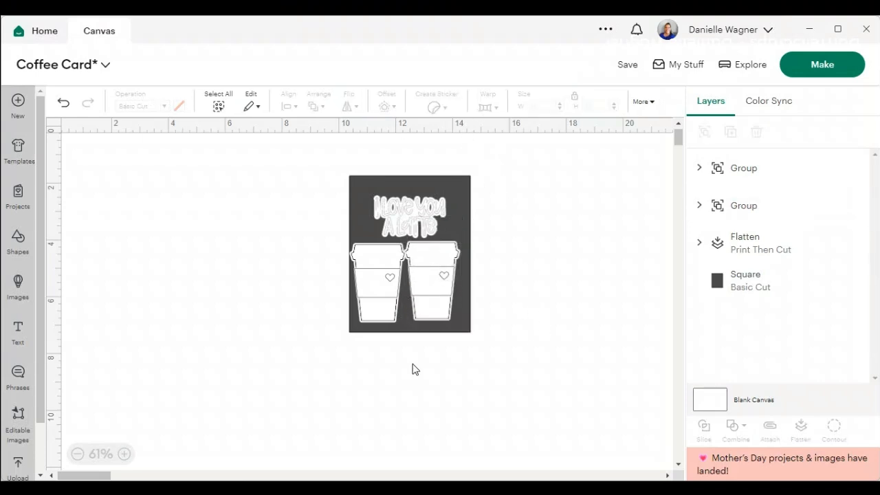
pyautogui.moveTo(451, 187); pyautogui.dragTo(284, 204)
pyautogui.press('Delete')
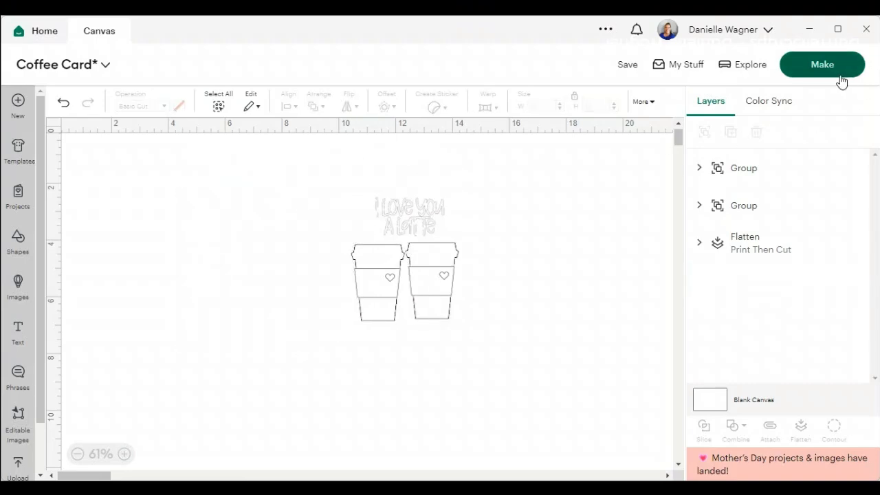